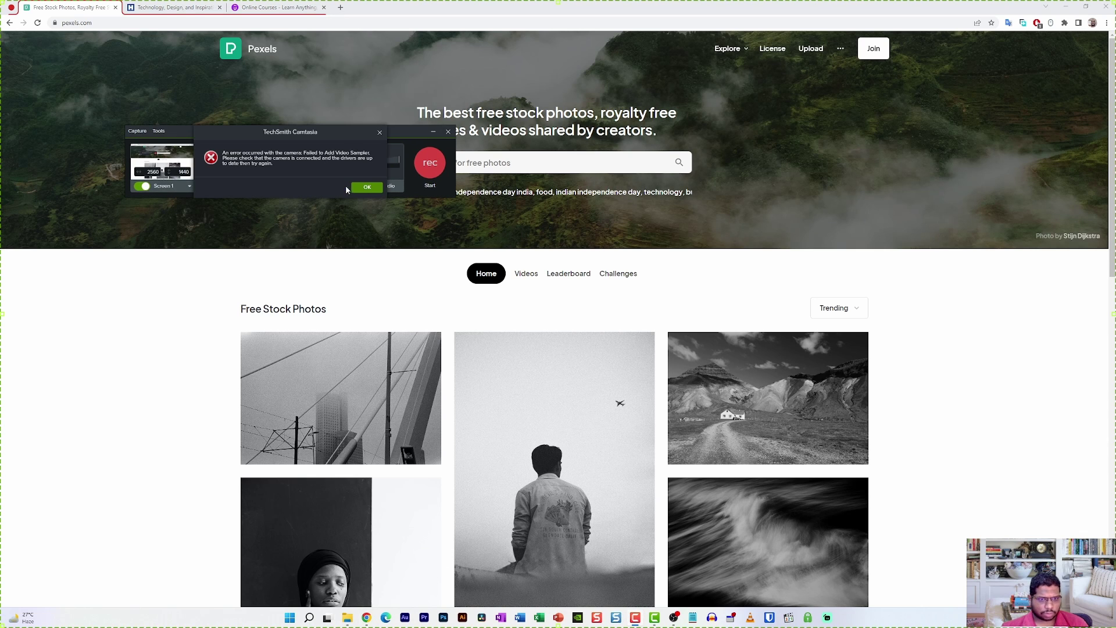
- Dismiss the camera error and switch off the microphone and system audio
left_click(367, 187)
left_click_drag(232, 137, 720, 234)
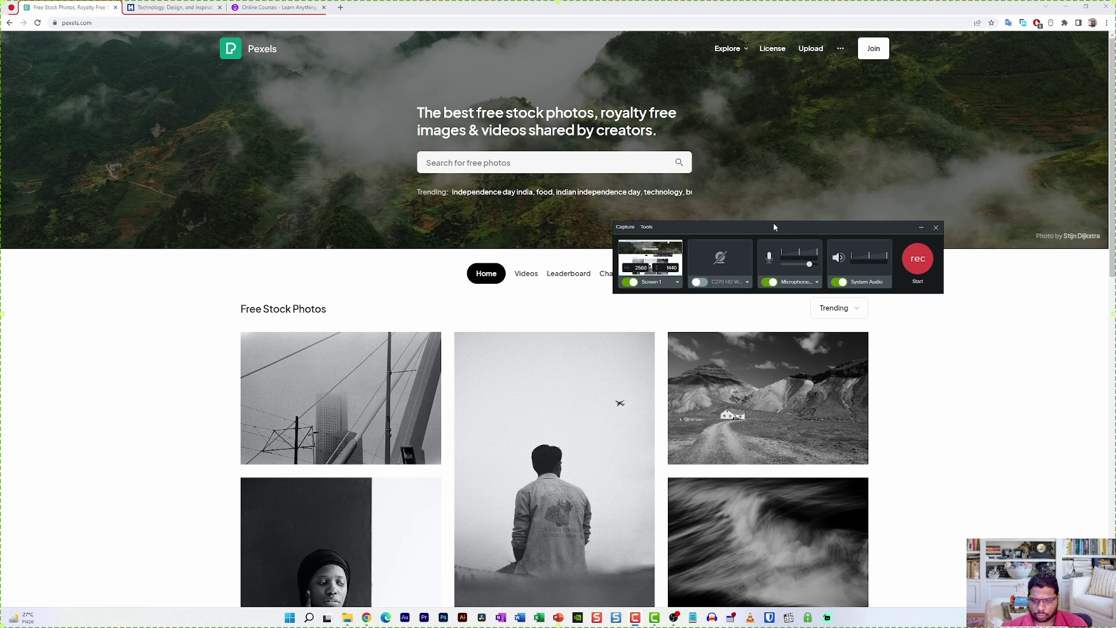
left_click(772, 283)
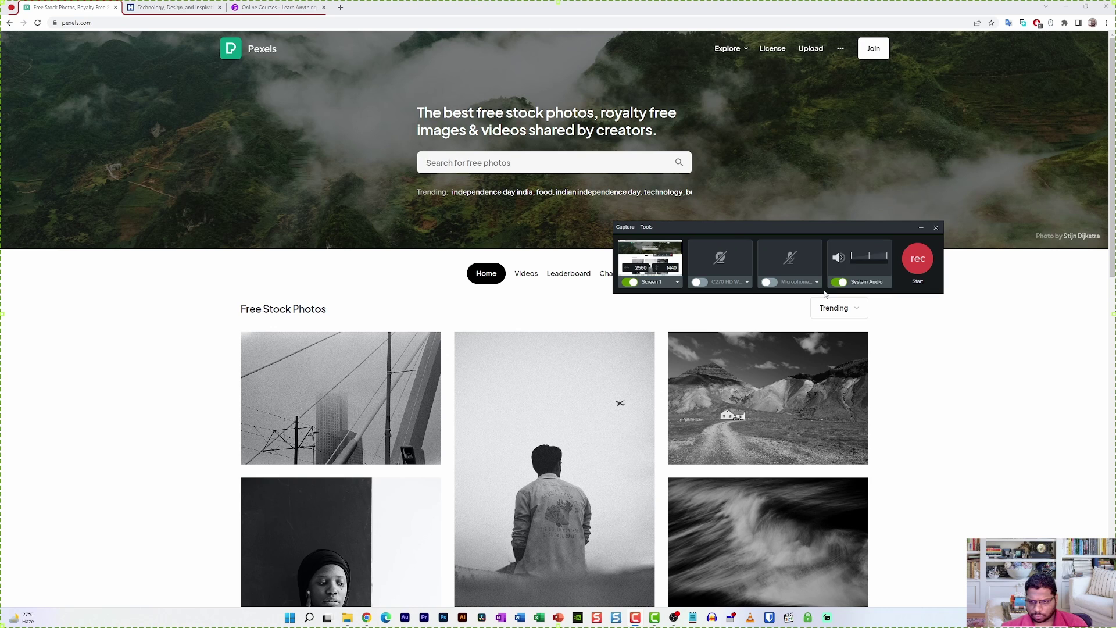
left_click(839, 282)
- Keep the capture area set to full-screen Screen 1
left_click_drag(706, 231, 555, 241)
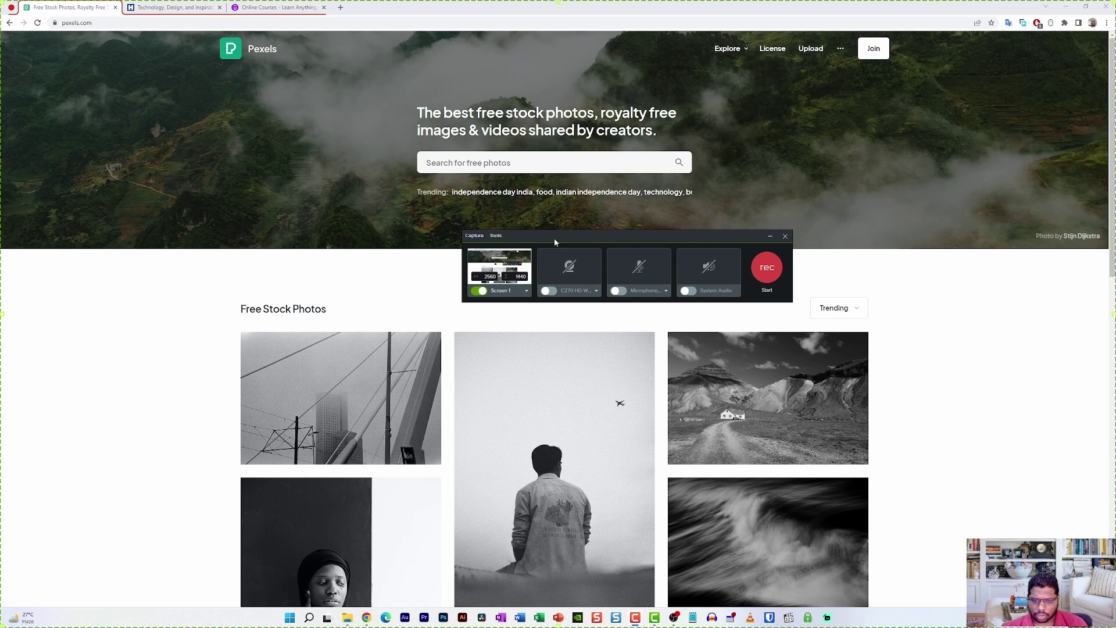
left_click(518, 291)
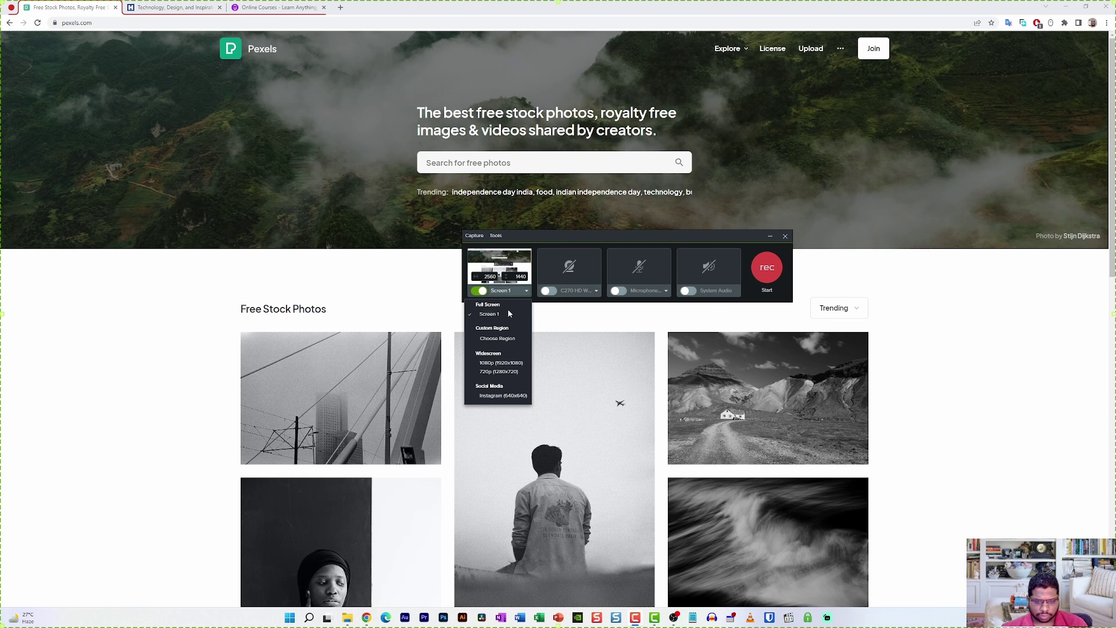
left_click(505, 314)
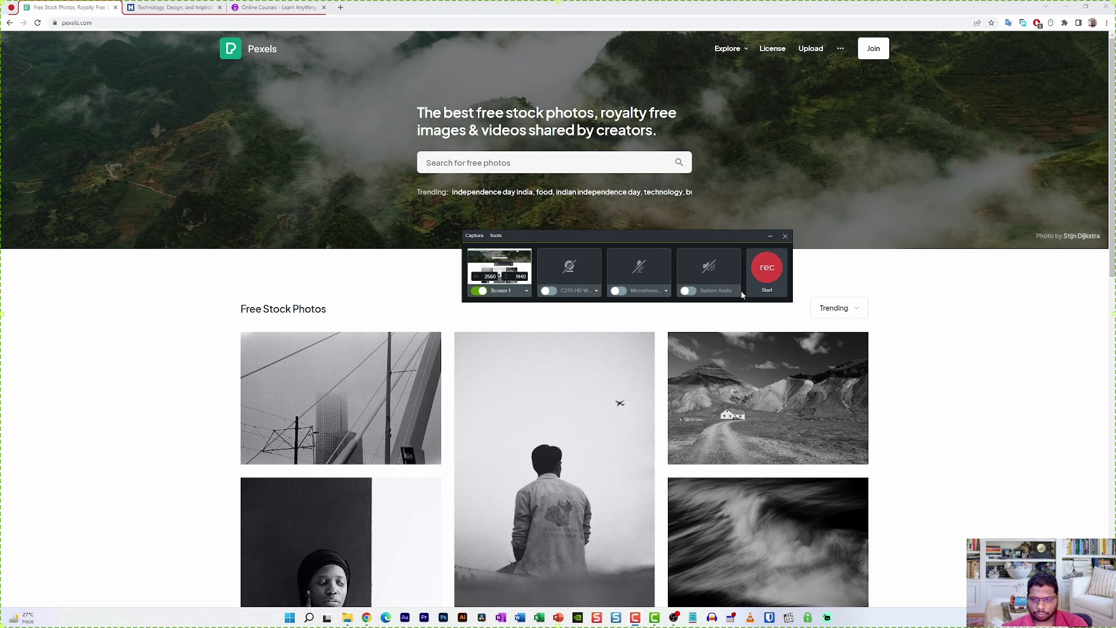
- Start the recording and scroll through the Pexels photo grid
left_click(767, 267)
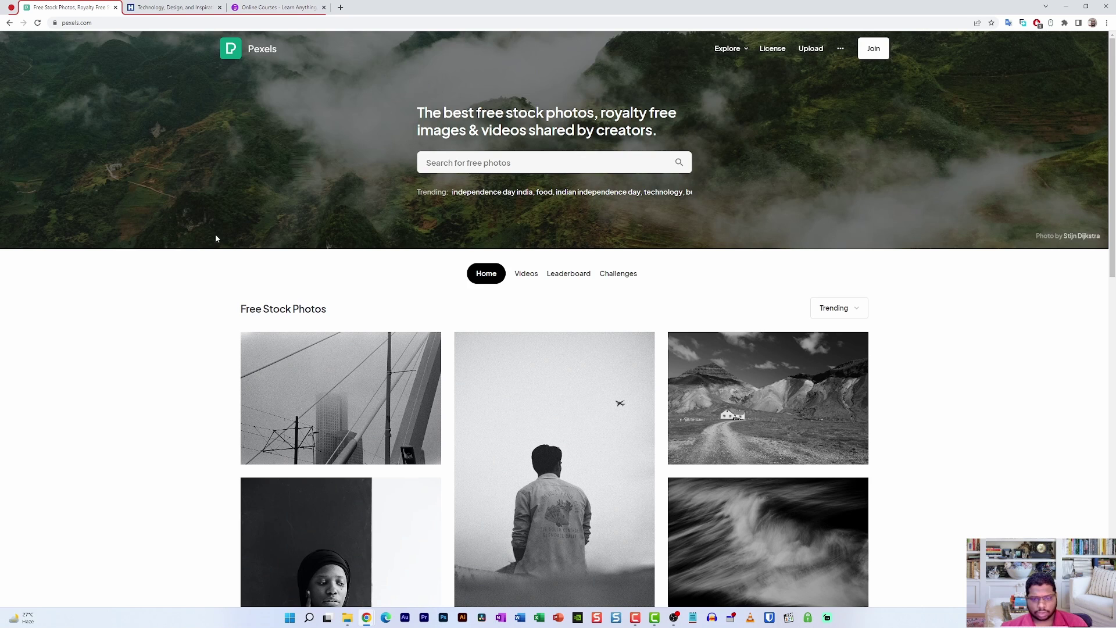
scroll(213, 226, "down", 5)
scroll(226, 382, "up", 5)
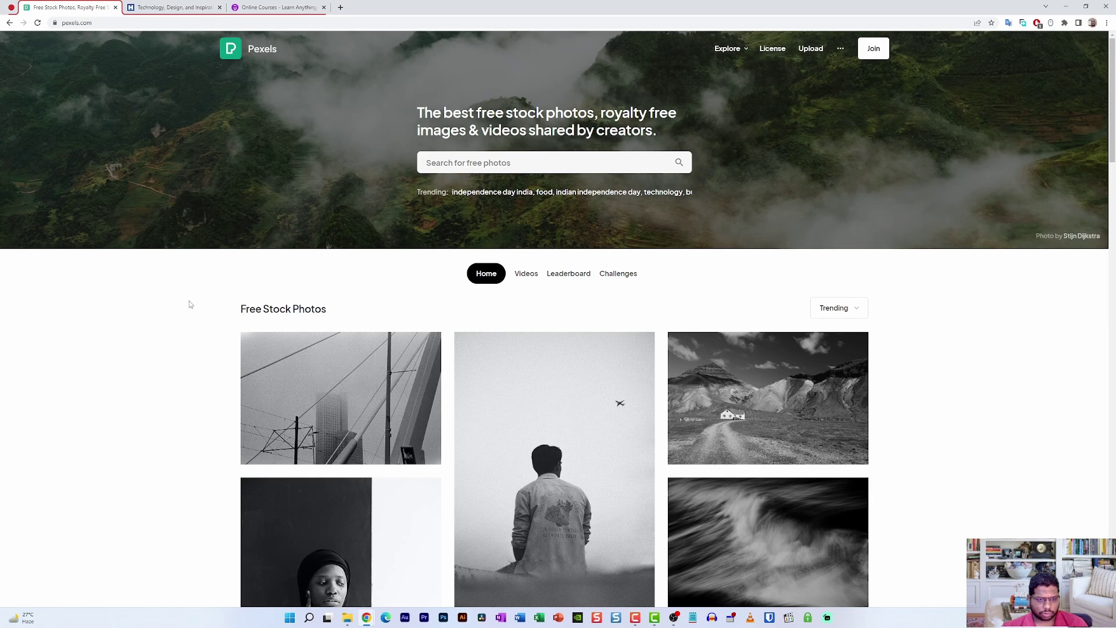
scroll(190, 304, "down", 15)
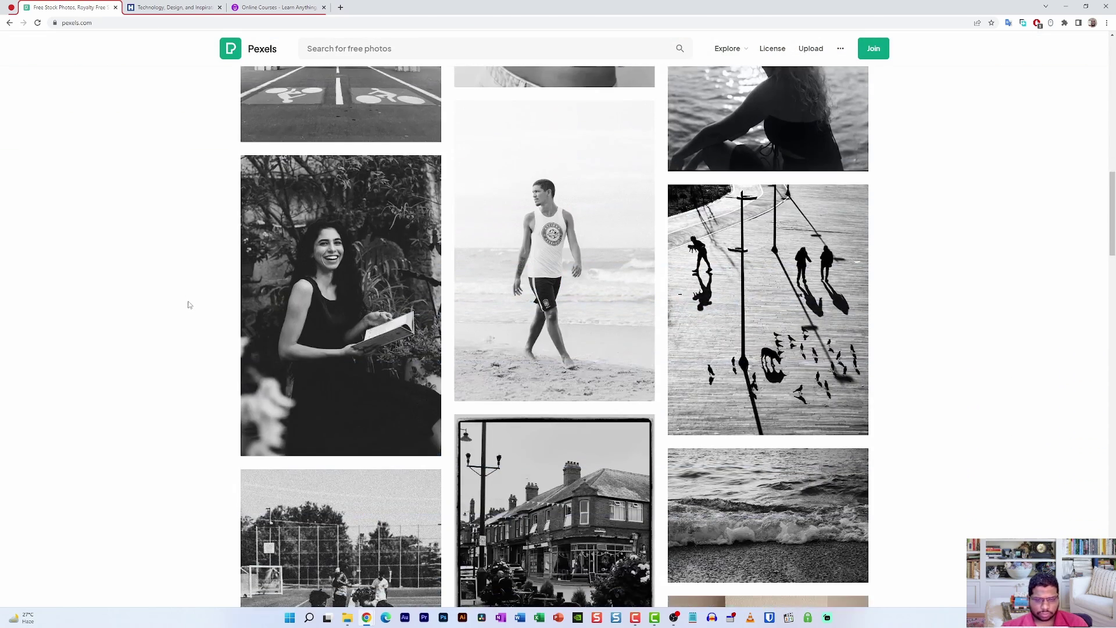
scroll(553, 291, "down", 5)
- Open the black-and-white cafe photo and scroll through its More like this photos
left_click(523, 300)
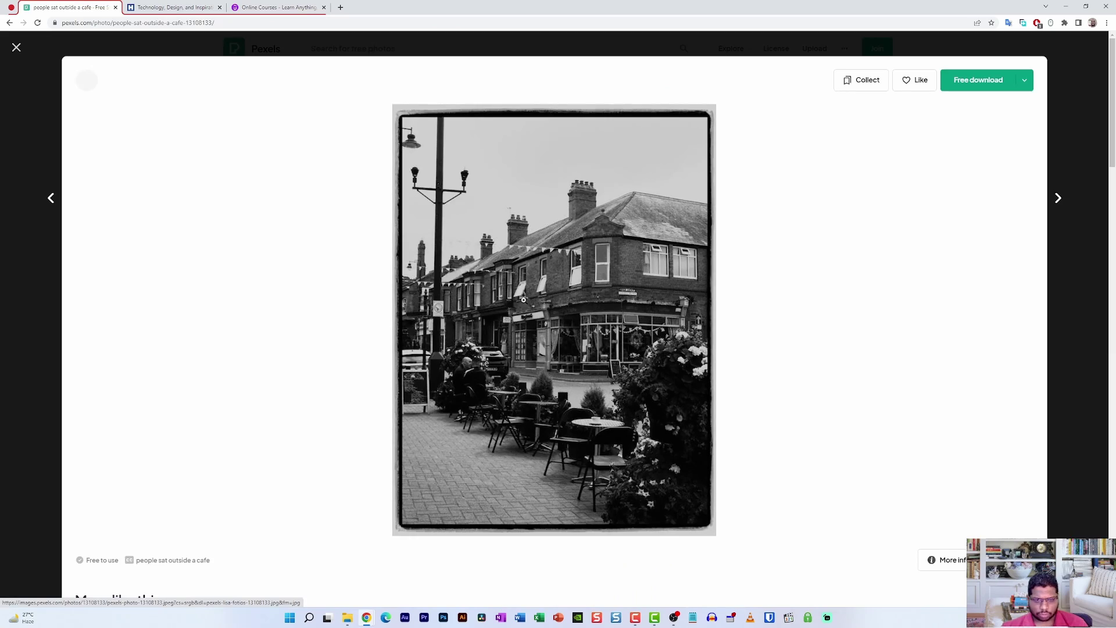
scroll(161, 431, "down", 4)
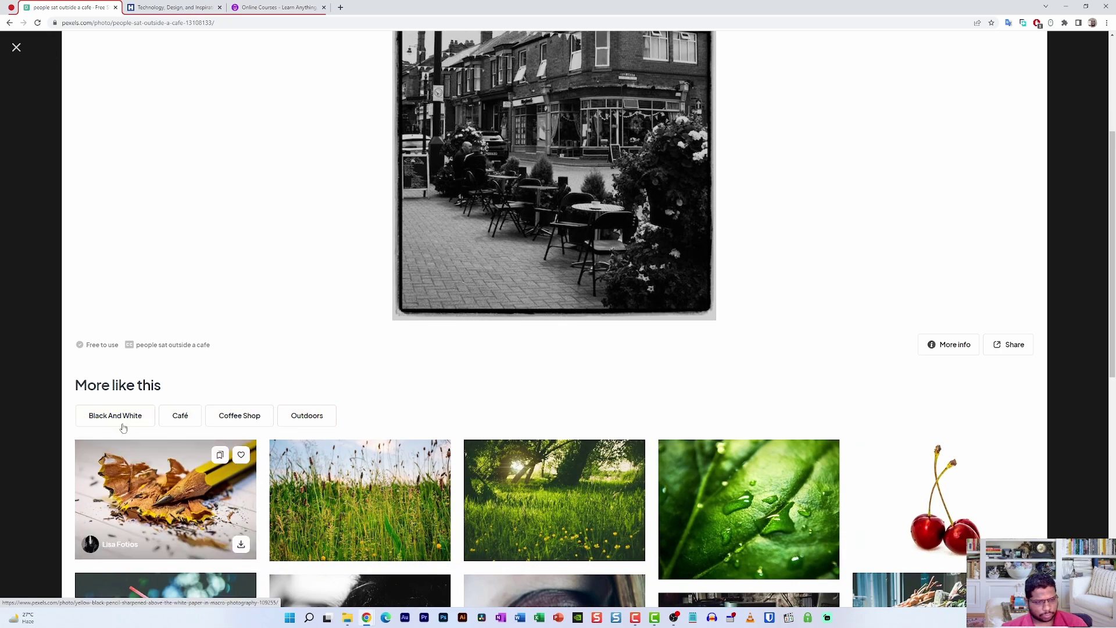
scroll(123, 428, "down", 9)
scroll(182, 252, "up", 9)
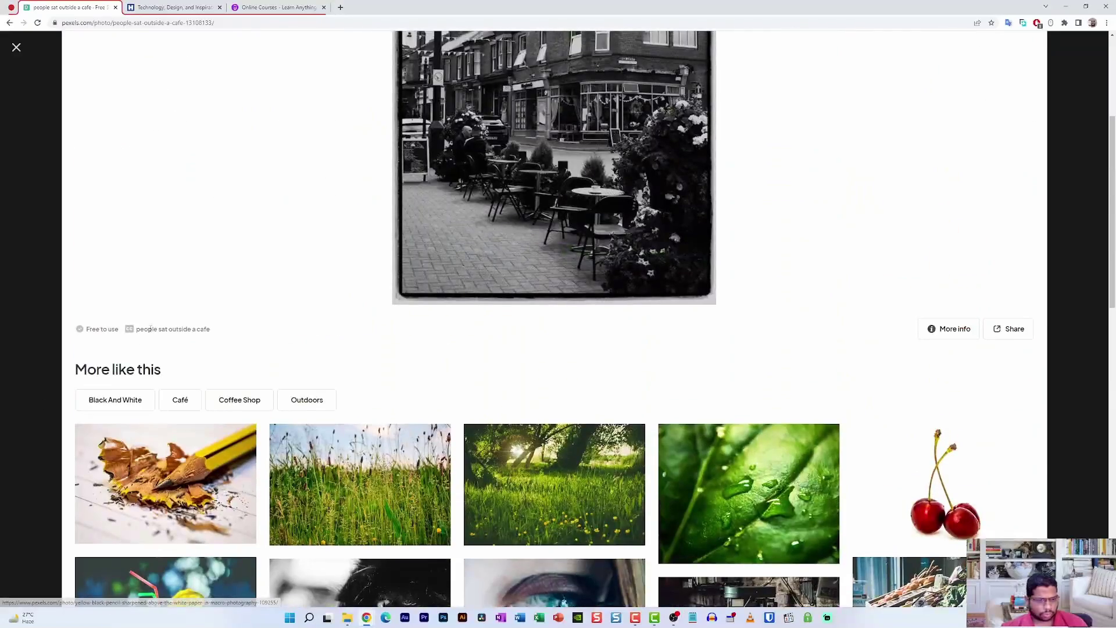
scroll(254, 357, "up", 4)
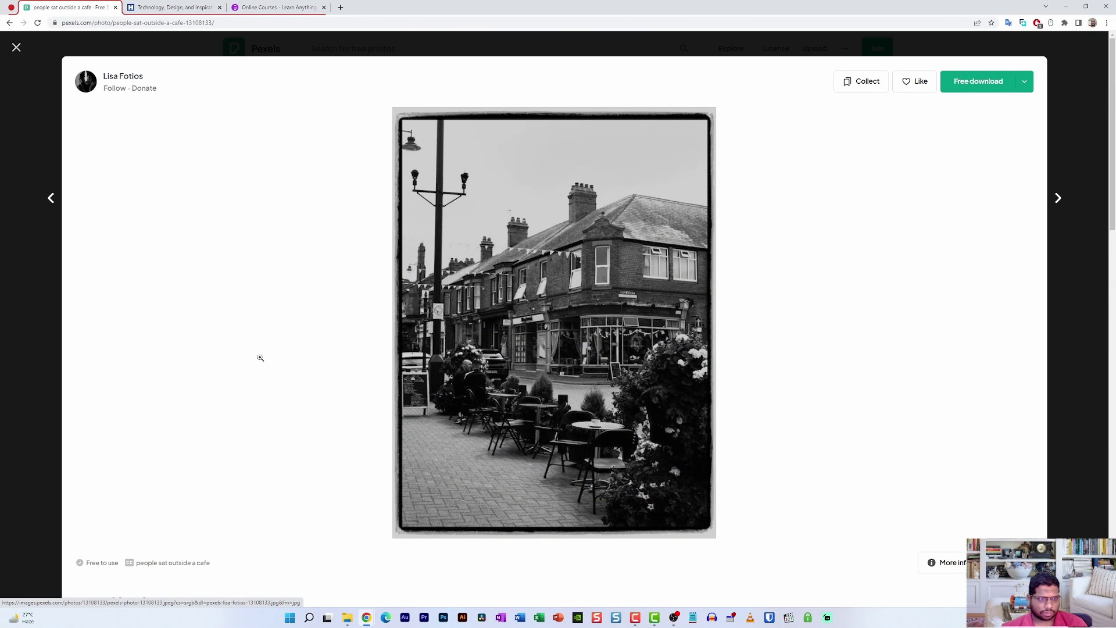
- Switch to the Hongkiat tab and scroll down the blog page
left_click(174, 7)
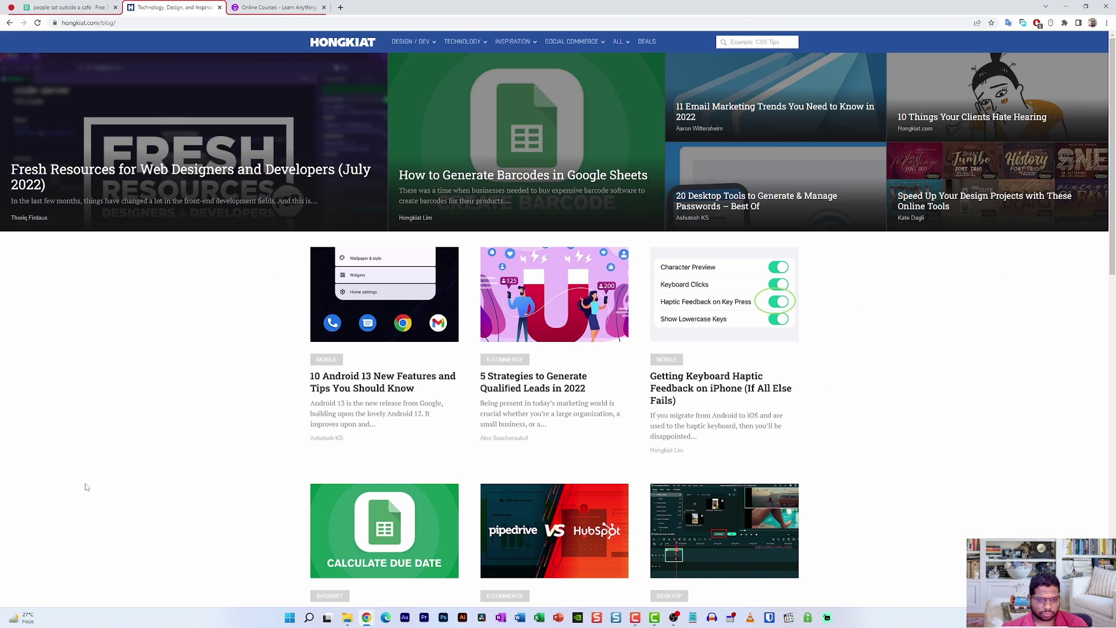
scroll(884, 479, "down", 1)
scroll(884, 479, "down", 5)
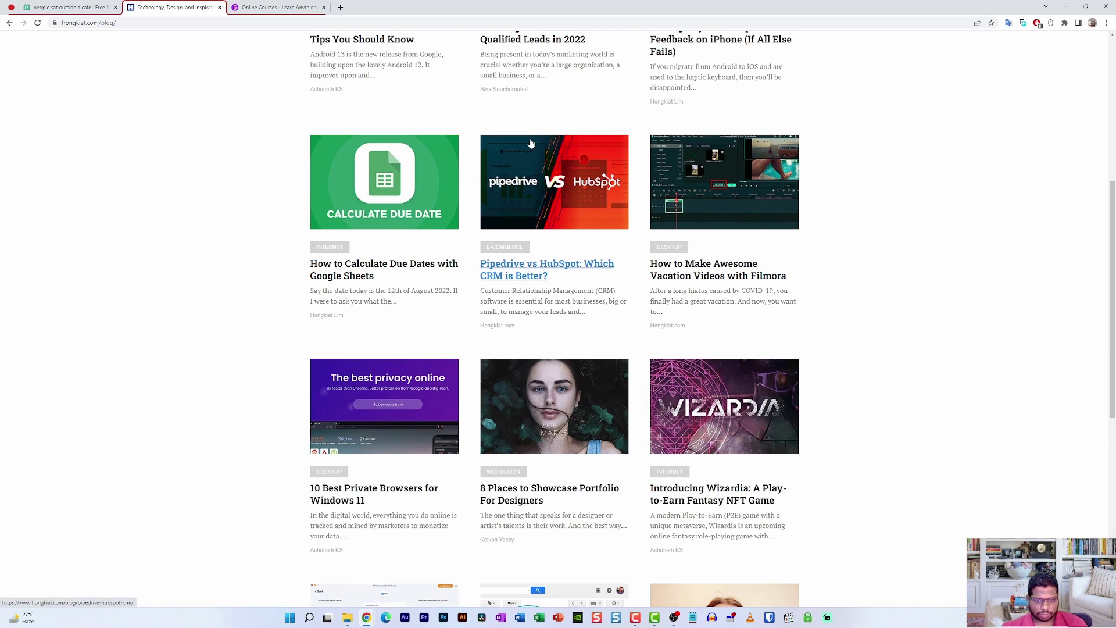
- Open the Pipedrive vs HubSpot article and select the paragraph about HubSpot's CRM
left_click(657, 510)
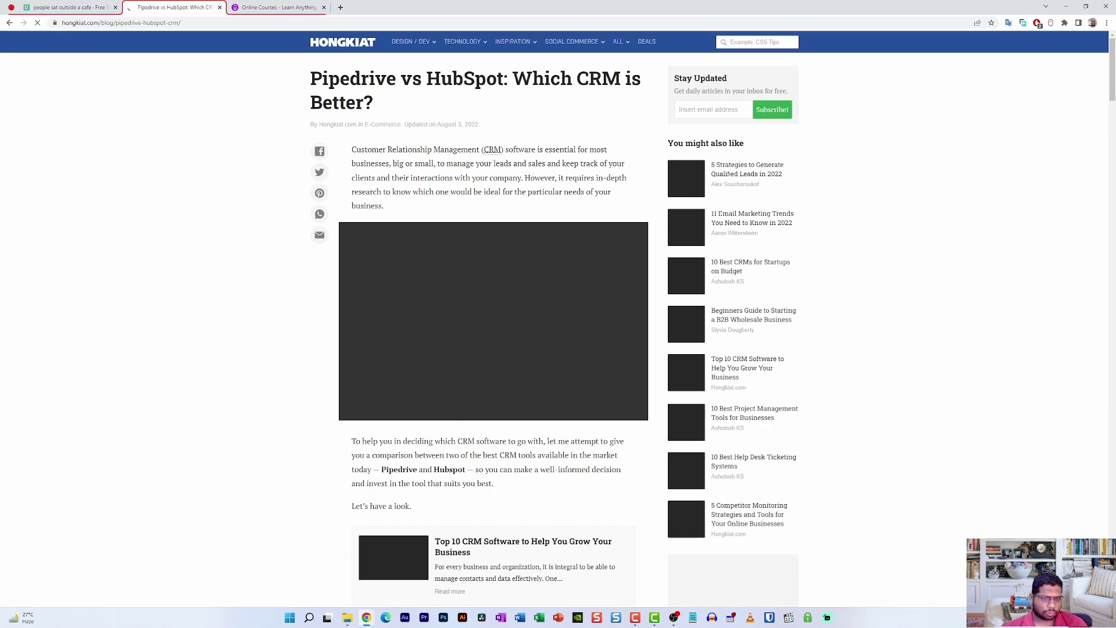
scroll(421, 417, "down", 15)
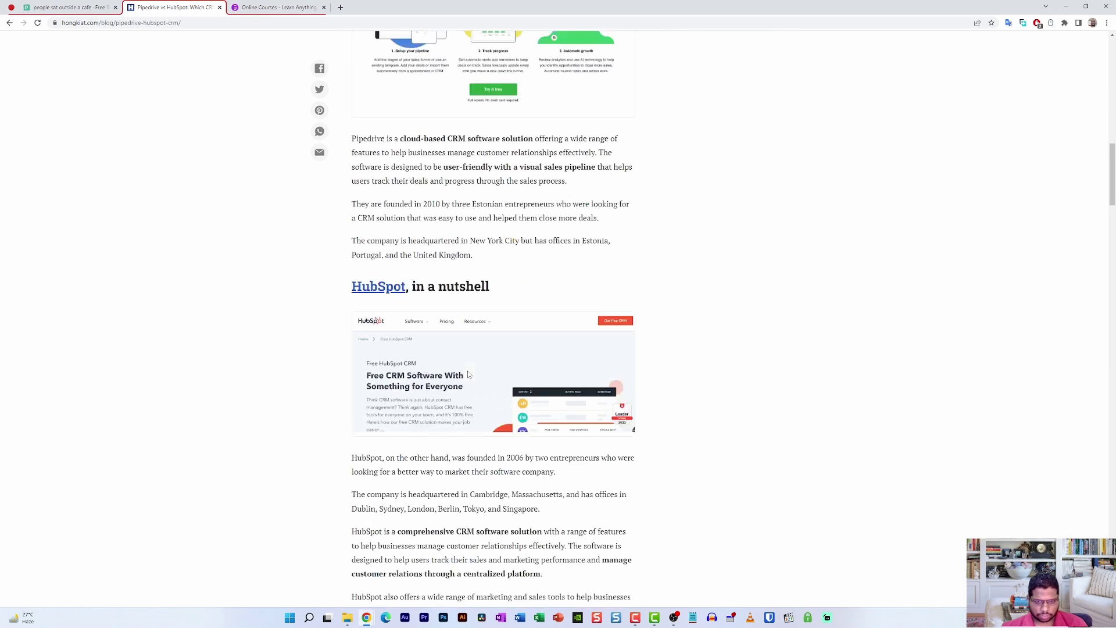
scroll(457, 336, "down", 4)
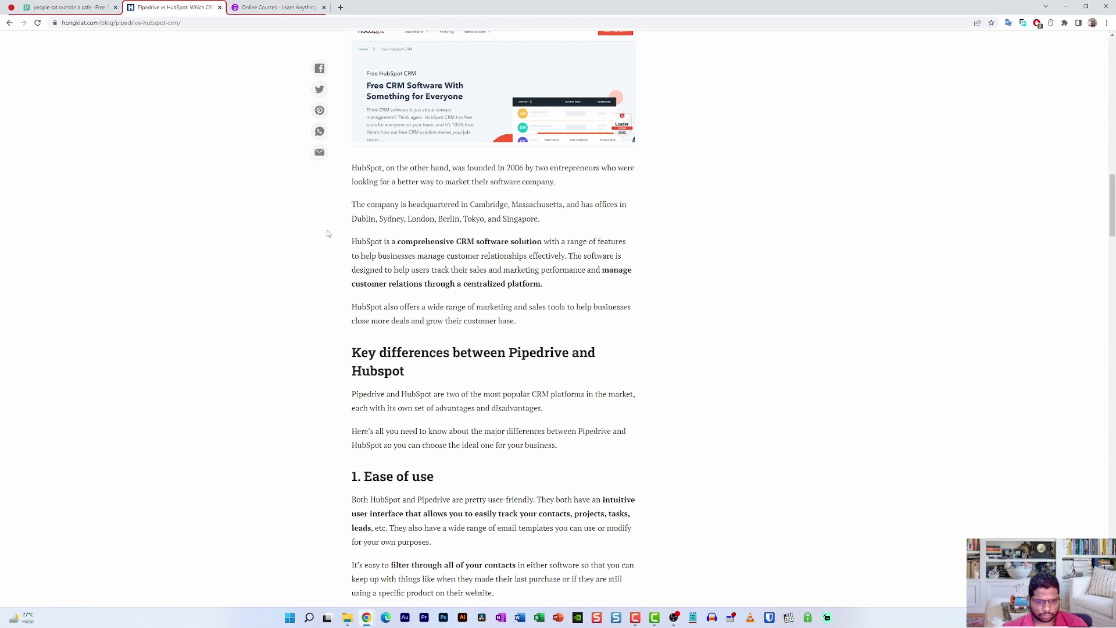
left_click_drag(351, 243, 570, 292)
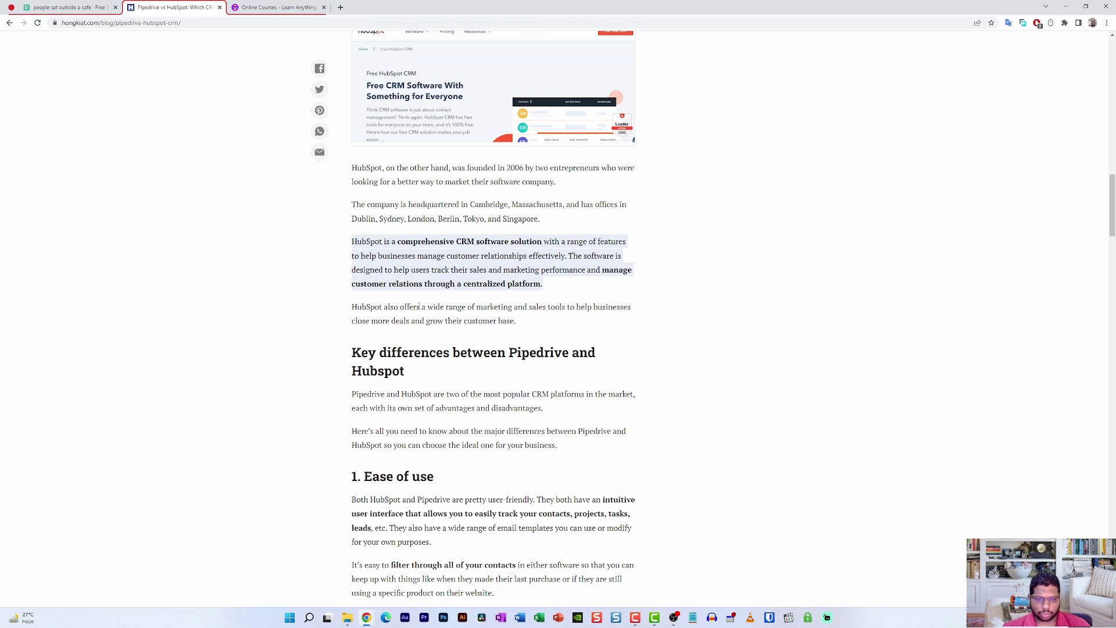
scroll(416, 270, "up", 1)
scroll(417, 271, "down", 8)
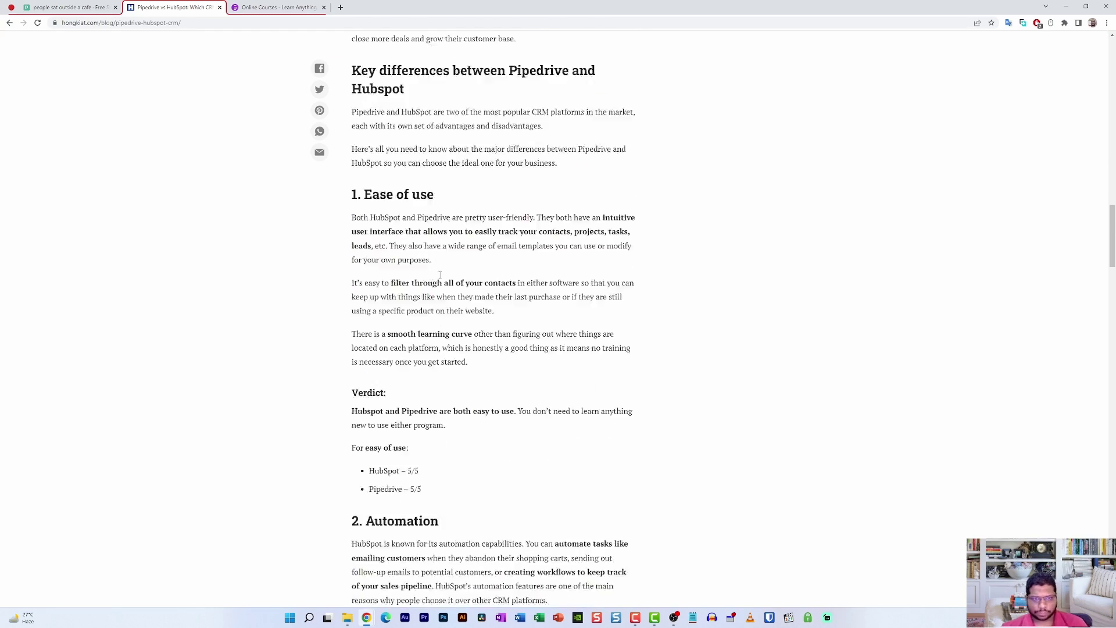
- Switch to the Udemy Online Courses tab, scroll down to the footer and back to the top
left_click(249, 7)
scroll(130, 195, "down", 6)
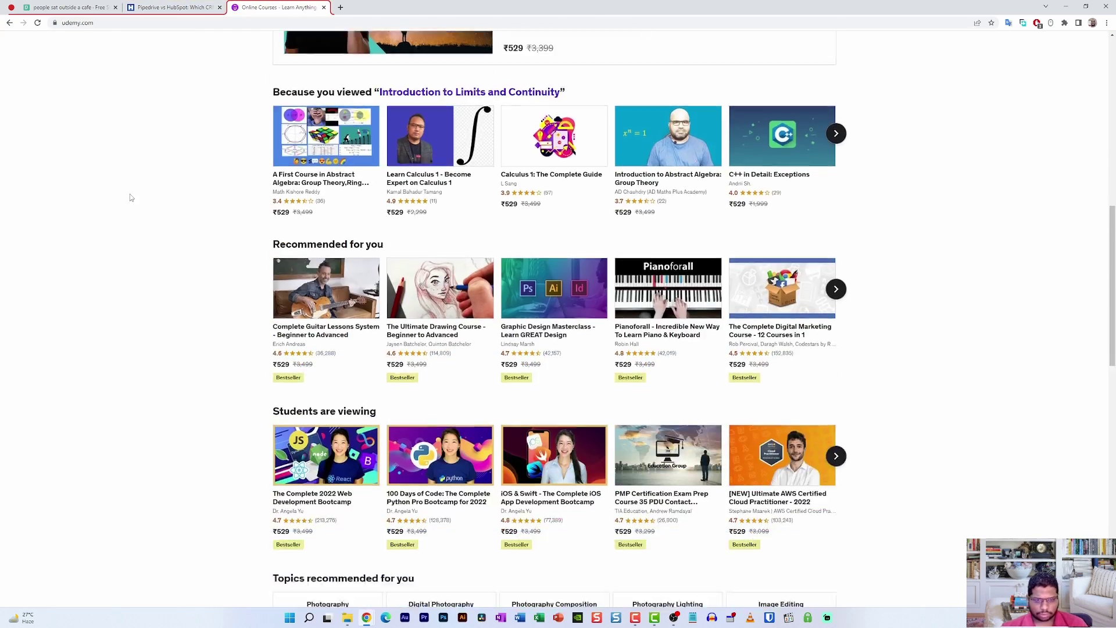
scroll(139, 360, "up", 10)
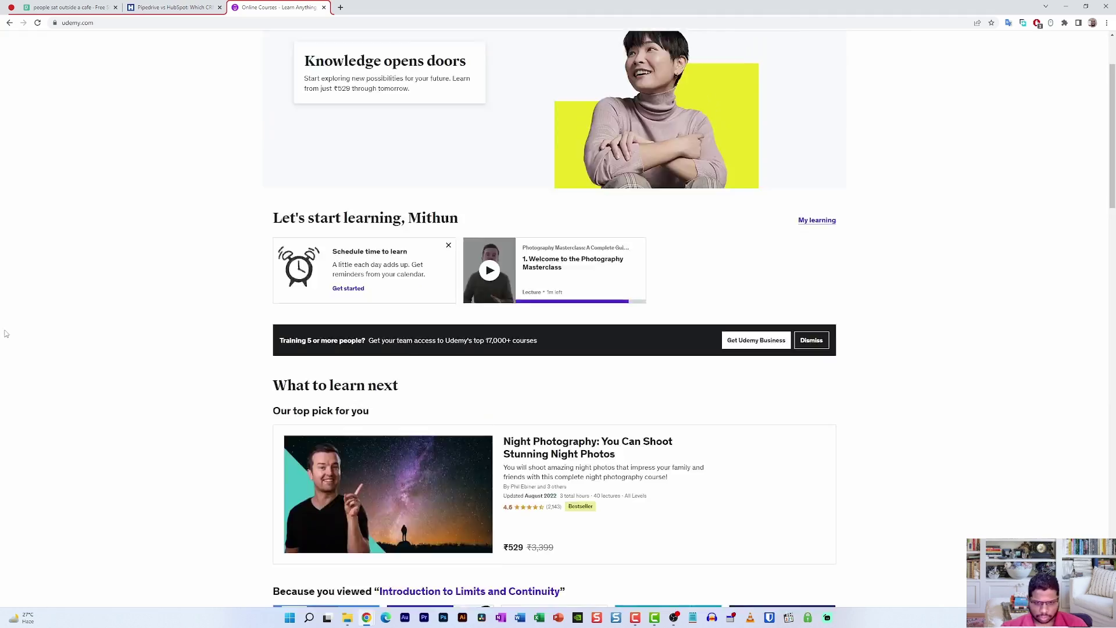
scroll(24, 337, "down", 10)
scroll(39, 342, "up", 2)
scroll(93, 349, "down", 19)
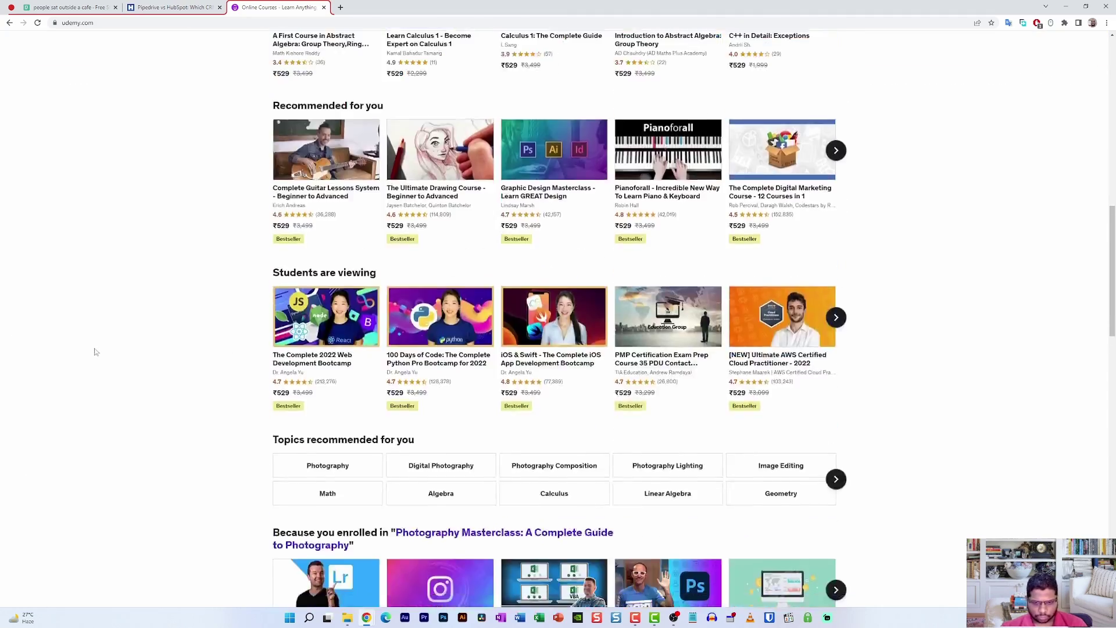
scroll(110, 199, "down", 8)
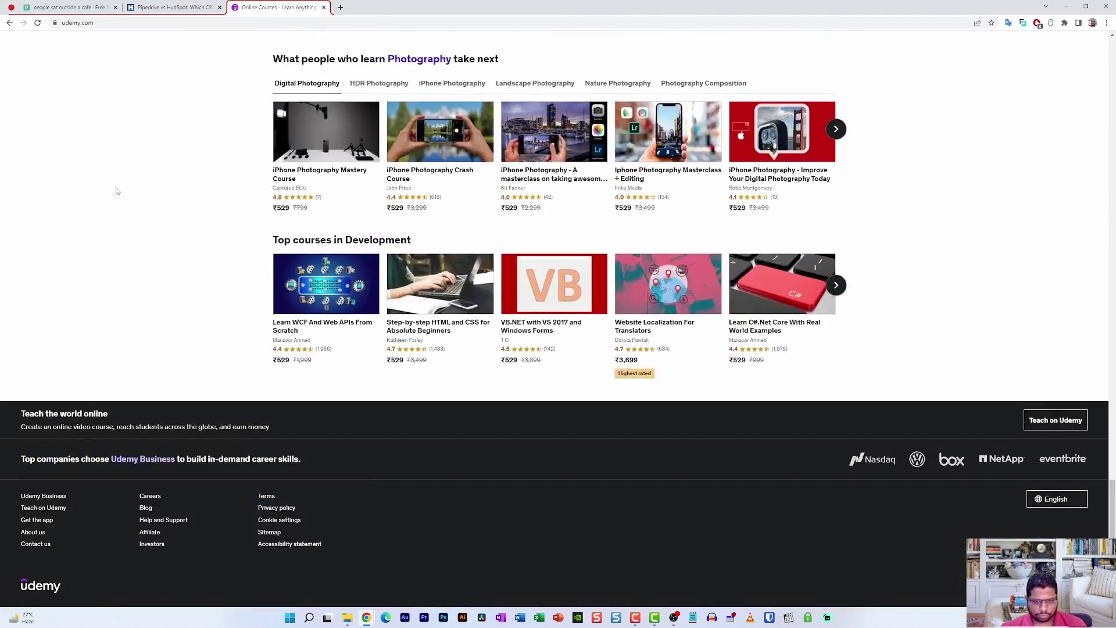
scroll(156, 351, "up", 8)
scroll(156, 350, "up", 18)
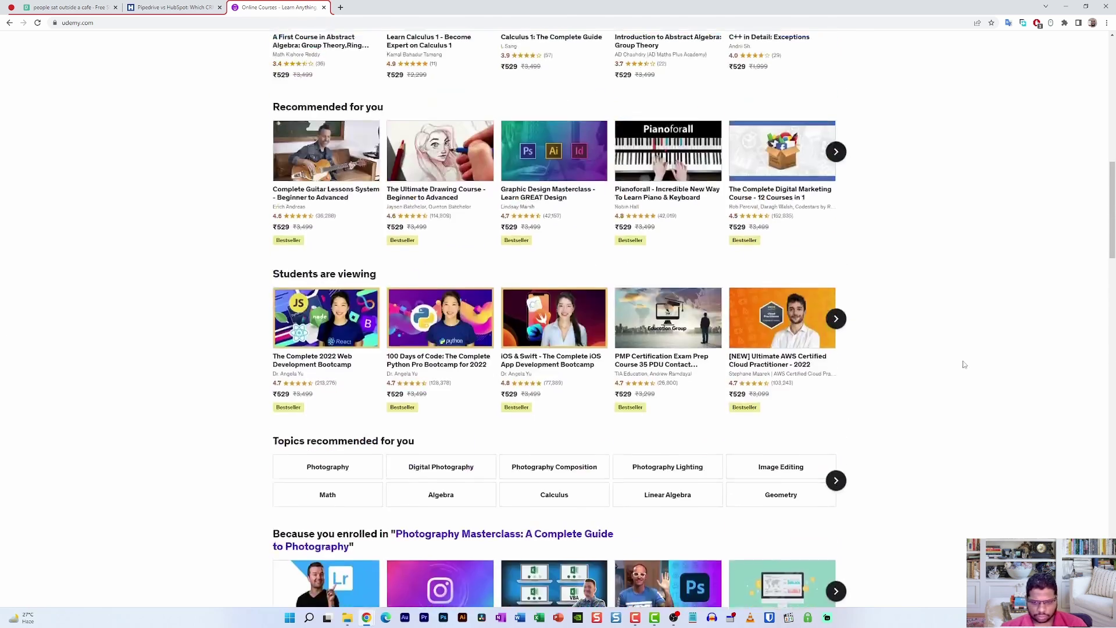
scroll(13, 305, "up", 4)
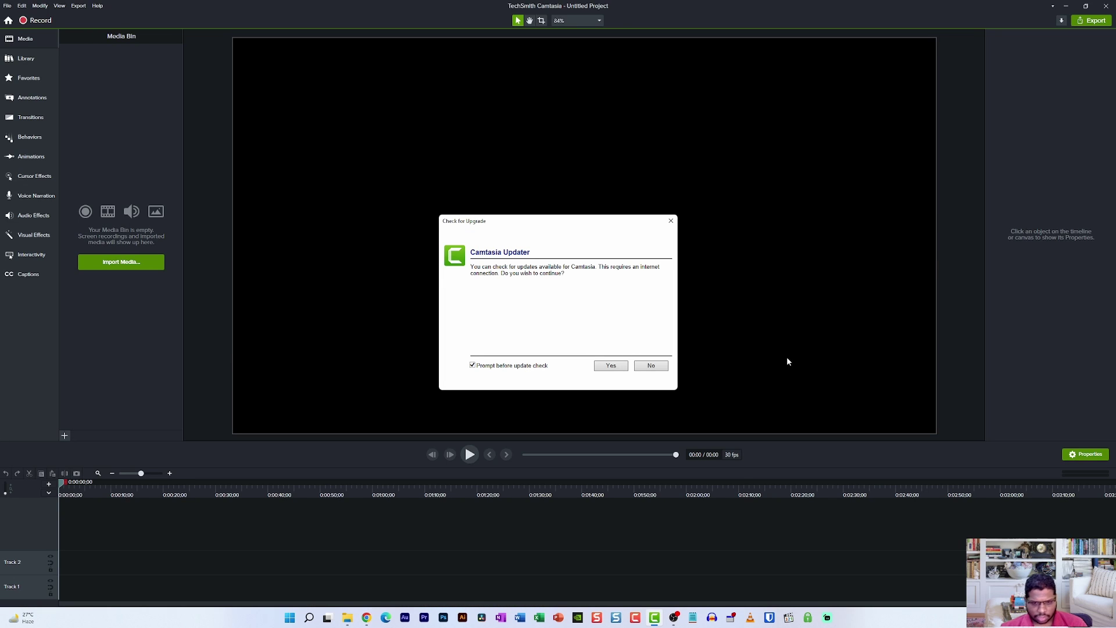
- Decline the Check for Upgrade prompt so the 1:16 recording loads onto Track 1
left_click(651, 365)
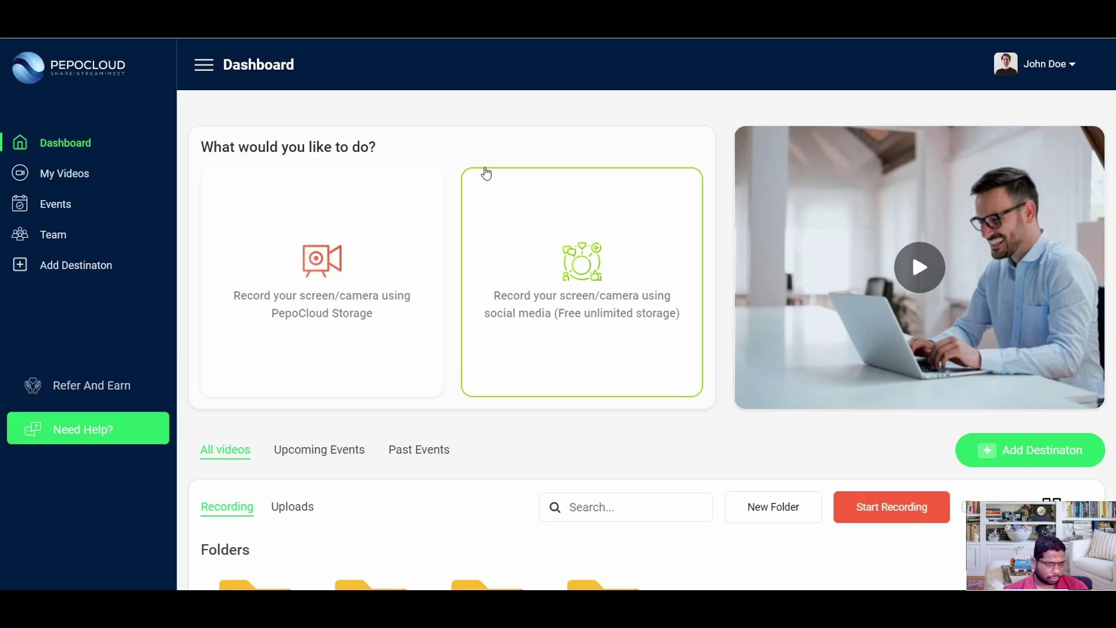
- Start a screen-only PepoCloud recording, submitting the meeting title and name
scroll(488, 186, "down", 5)
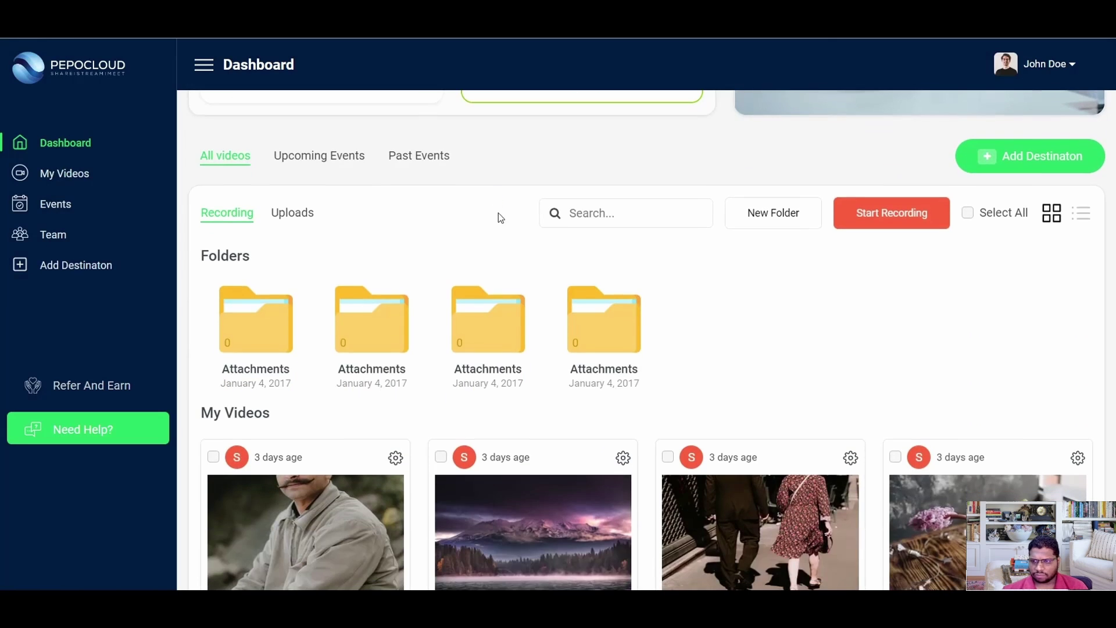
scroll(553, 295, "down", 4)
scroll(553, 295, "up", 3)
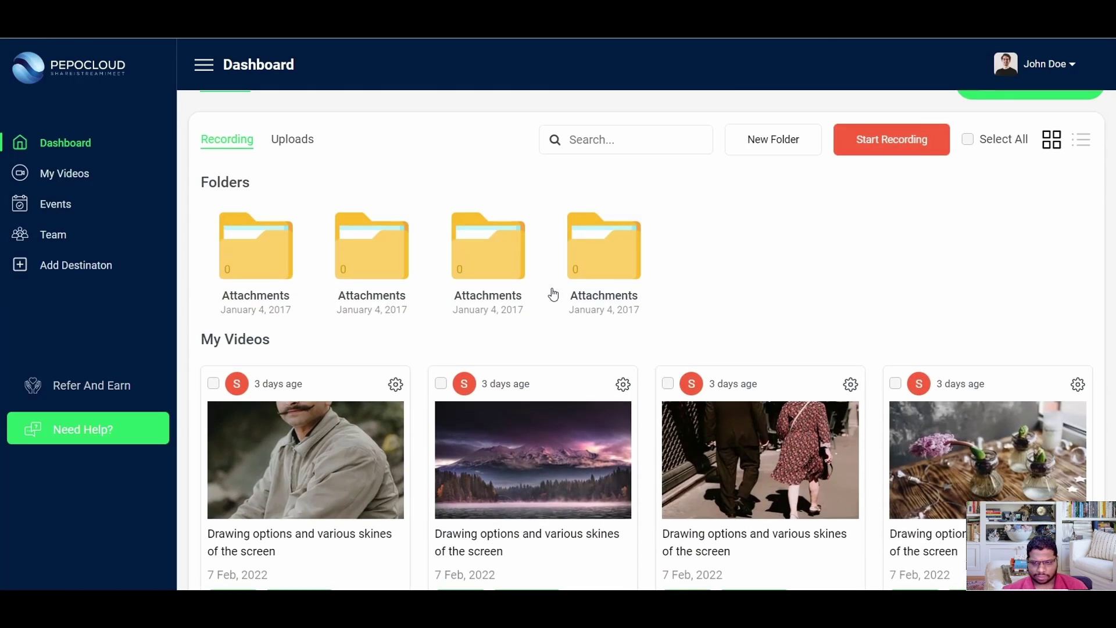
scroll(553, 294, "up", 5)
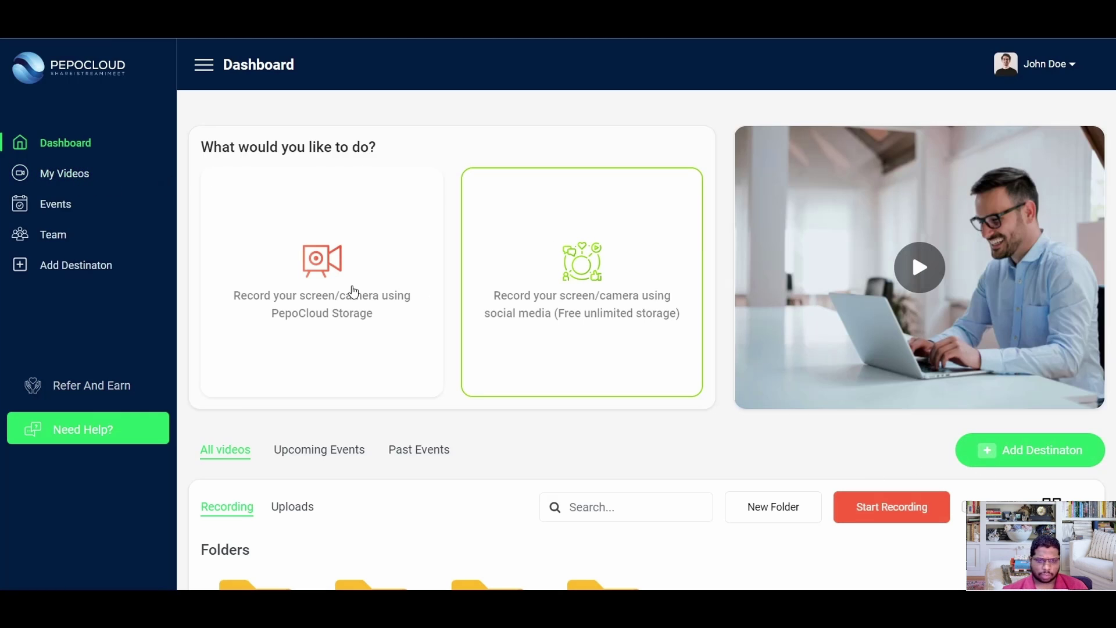
left_click(353, 290)
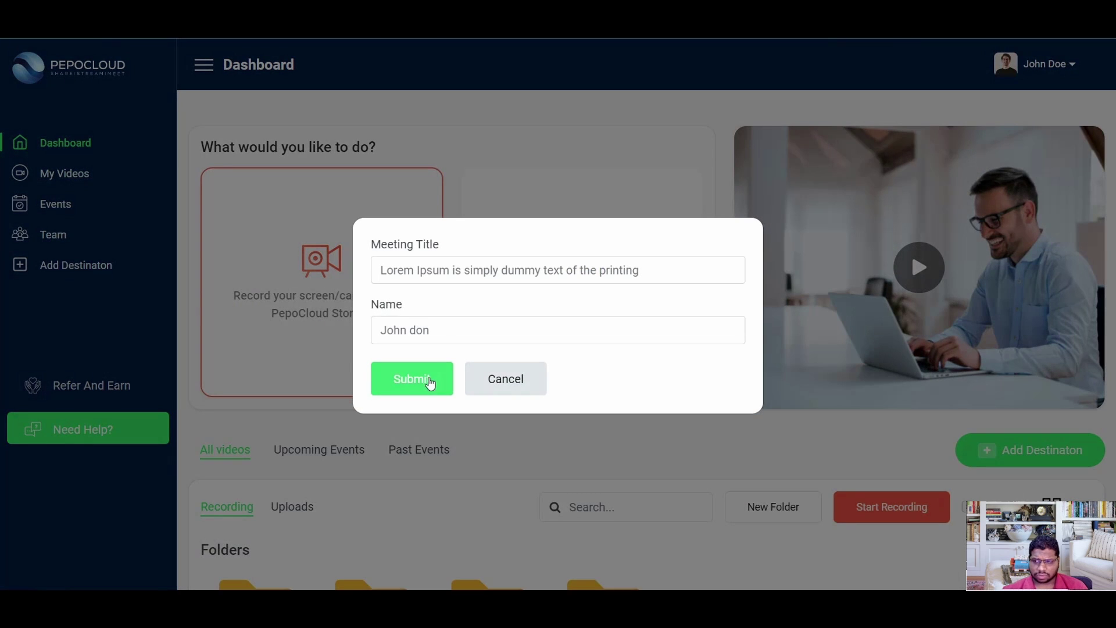
left_click(429, 381)
left_click(229, 204)
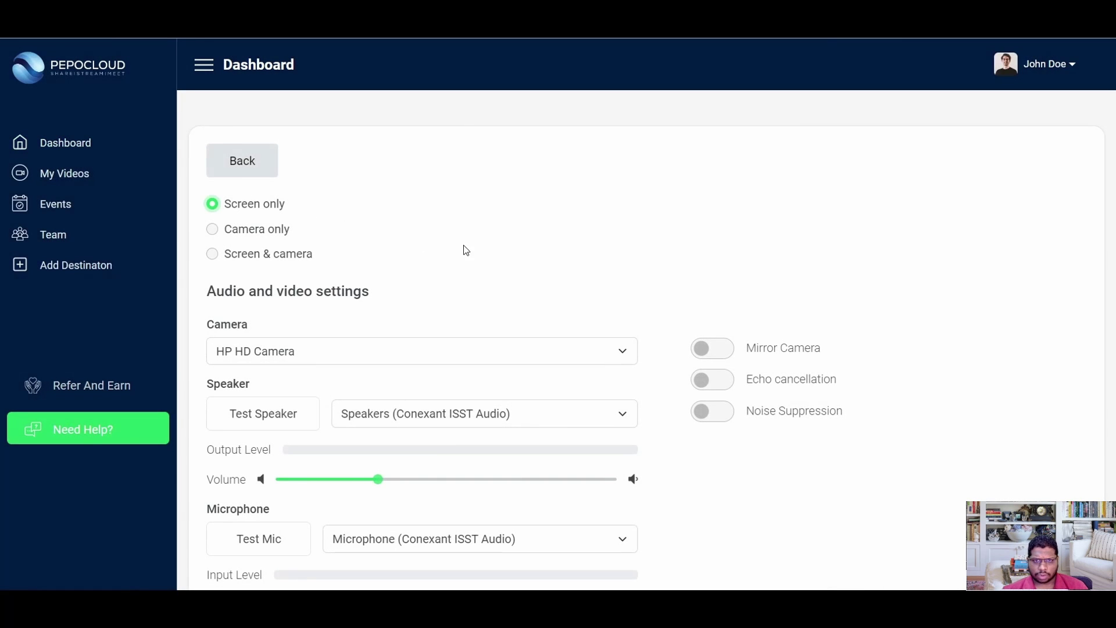
- Begin the recording and look through the Window and Chrome Tab share options
scroll(382, 216, "down", 5)
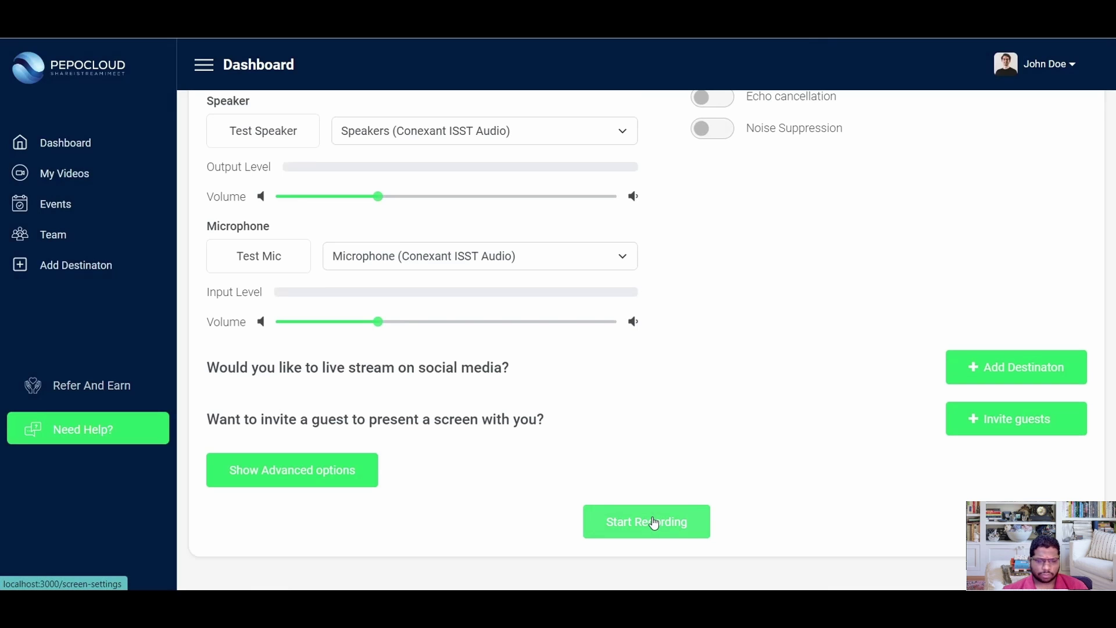
left_click(654, 523)
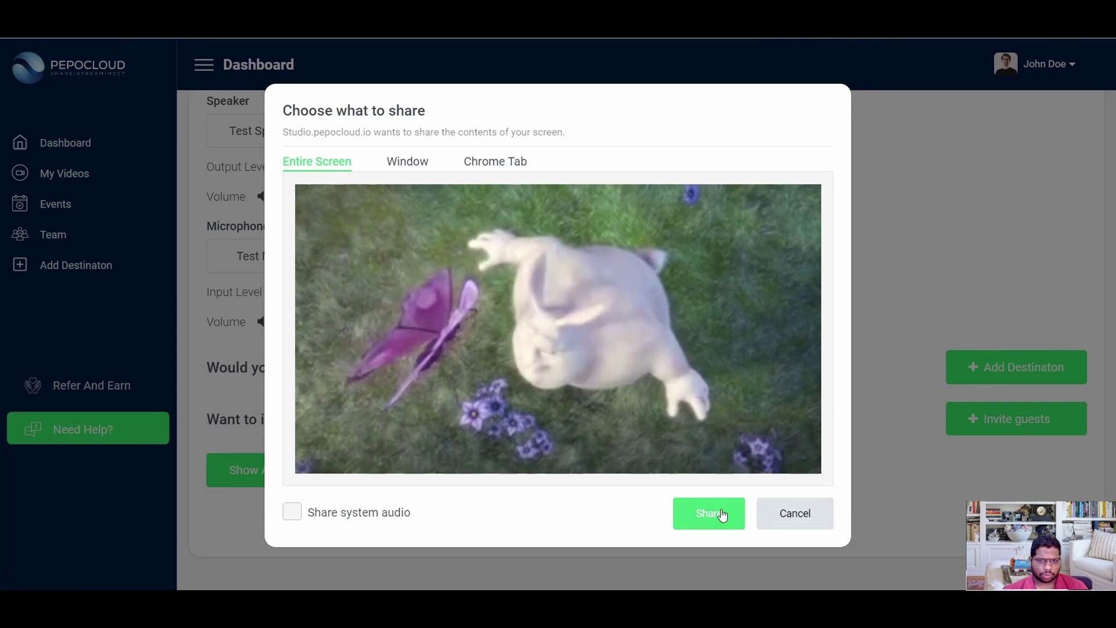
left_click(422, 160)
left_click(500, 203)
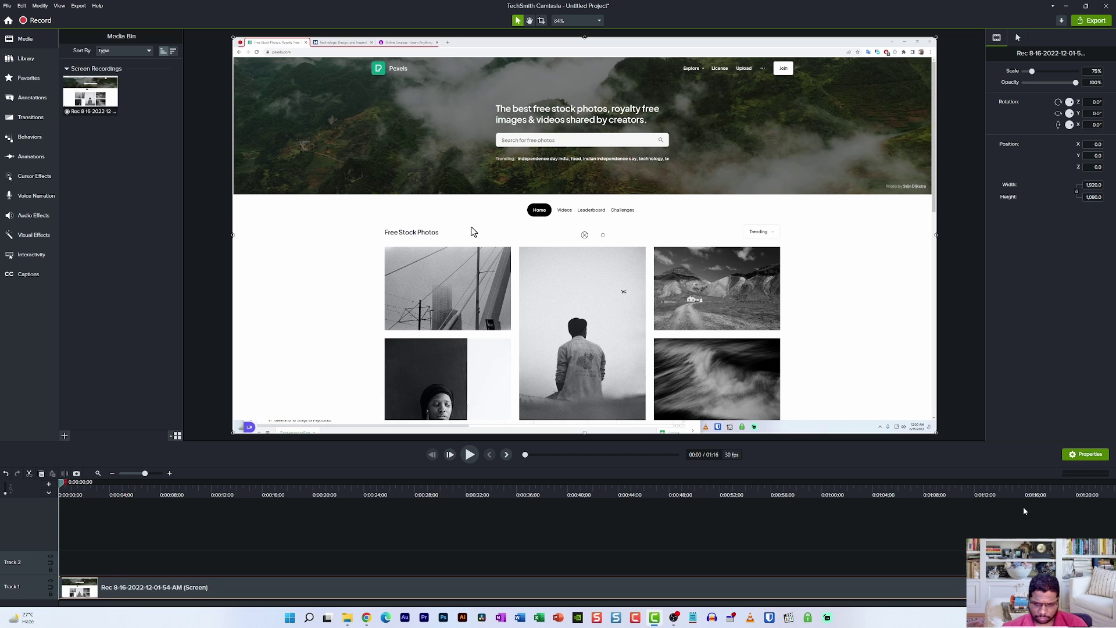
- Deselect the clip and play a short preview of the recording
left_click(219, 512)
key("space")
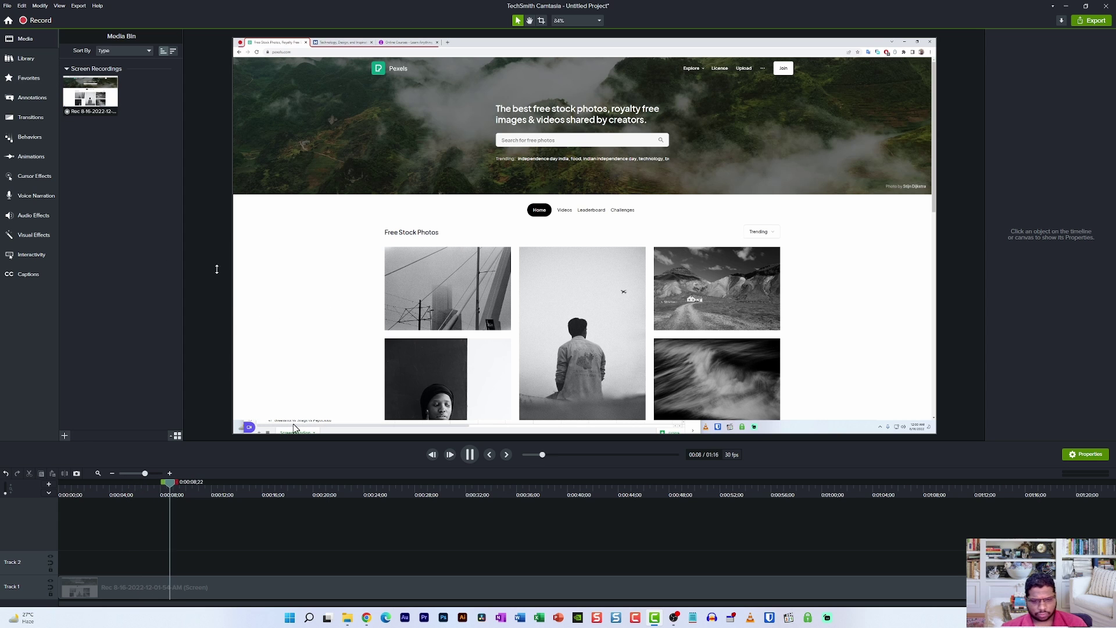
key("space")
- Scrub the playhead forward past 0:20 and 0:37 toward the highlighted HubSpot paragraph
left_click_drag(173, 484, 393, 501)
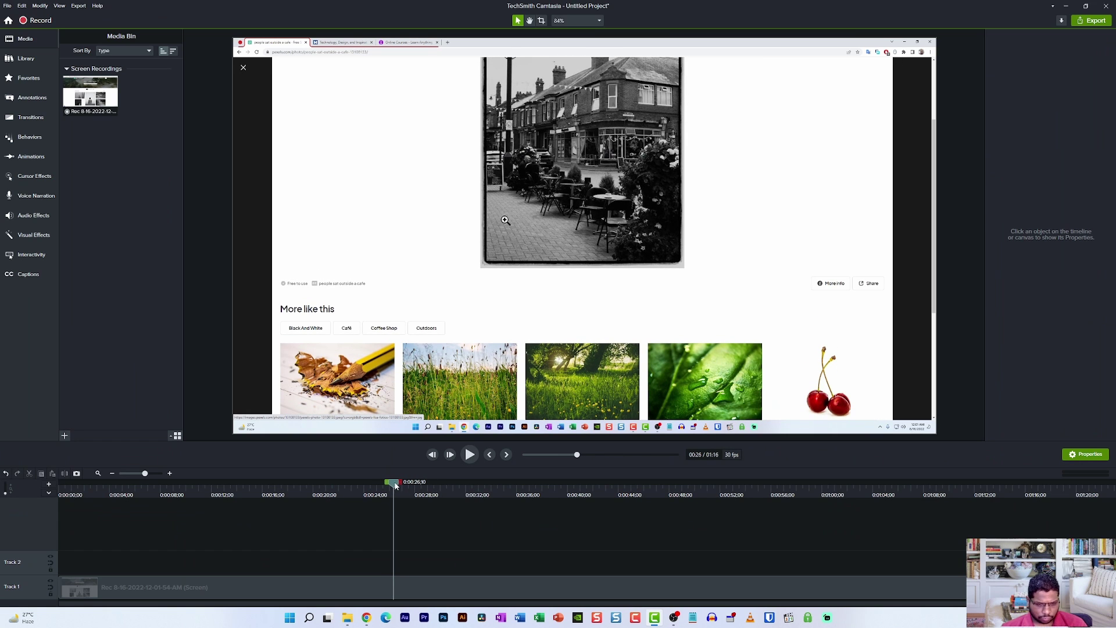
left_click_drag(395, 486, 569, 506)
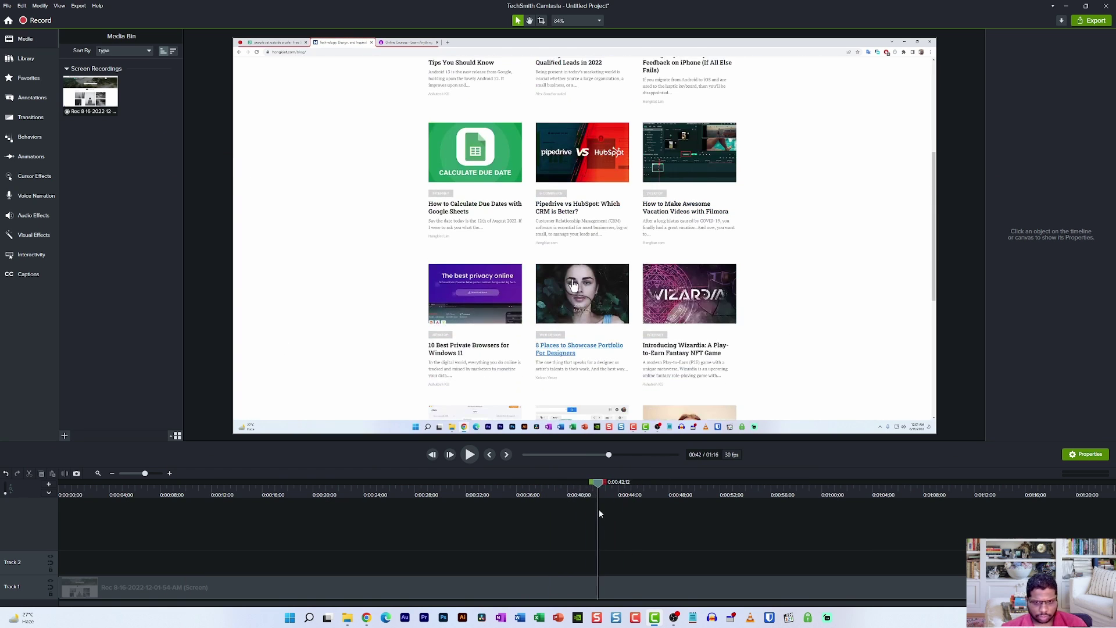
left_click_drag(598, 508, 725, 525)
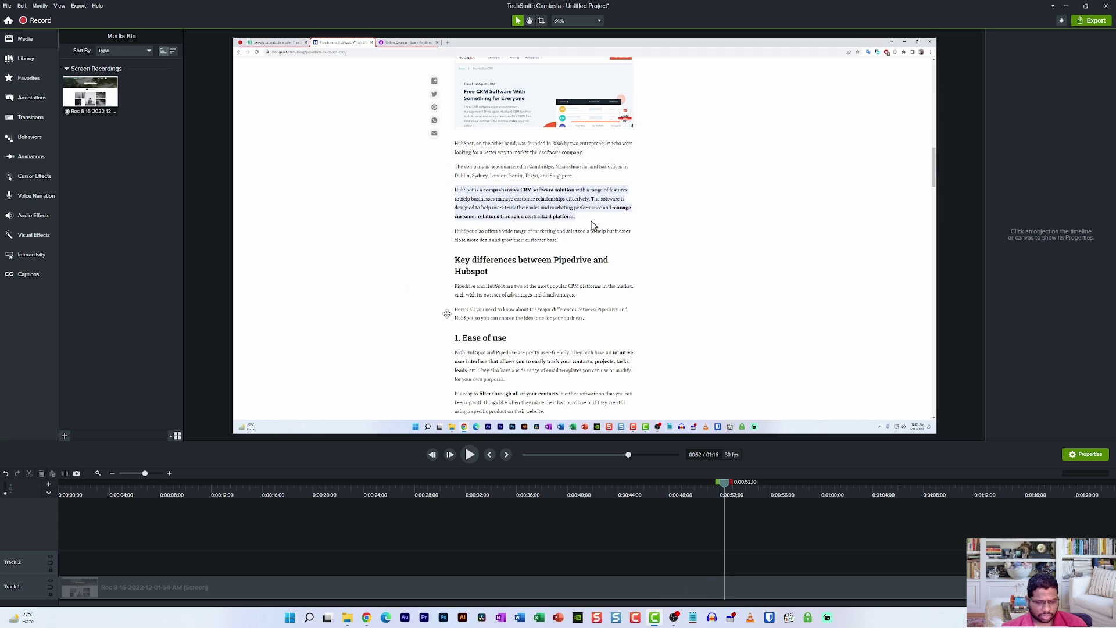
- Select the Track 1 clip and split it at the 0:52 playhead with S
left_click(804, 578)
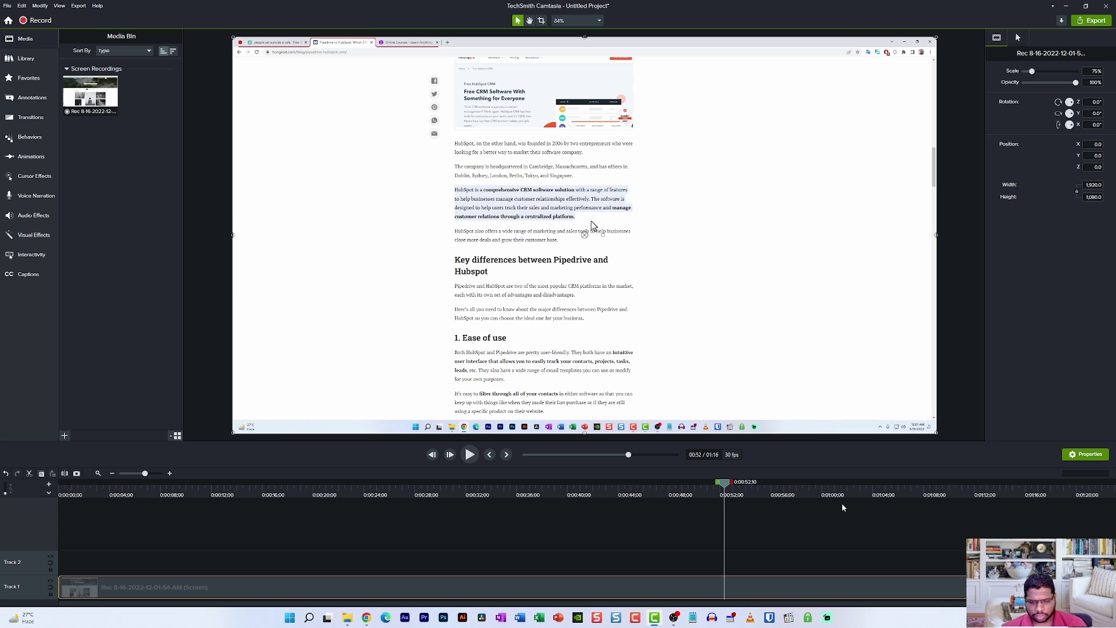
key("s")
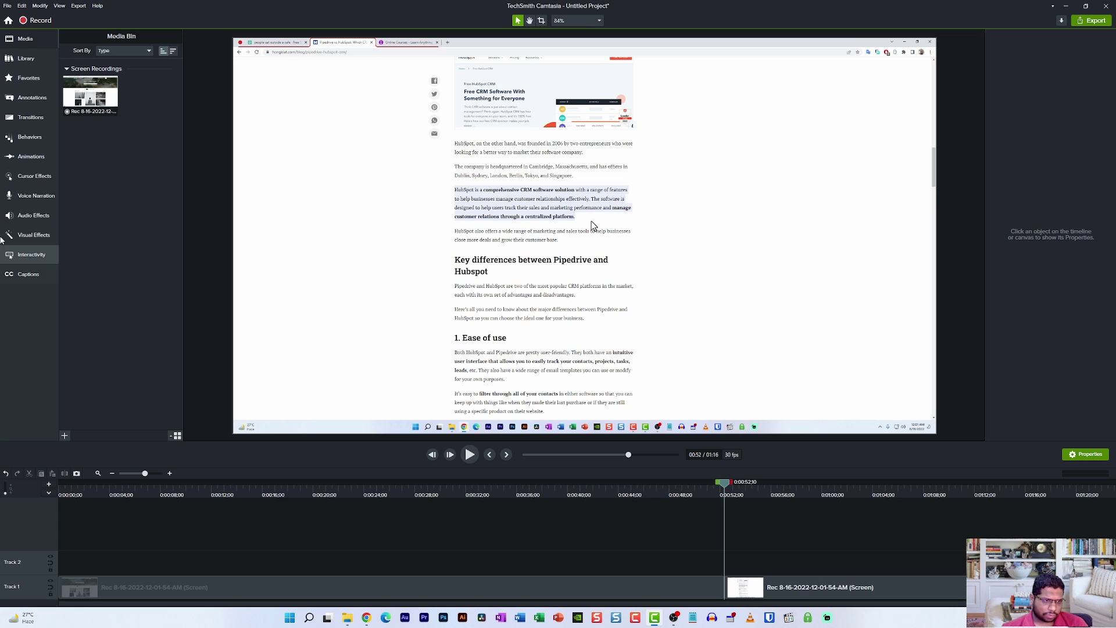
- Use Zoom-n-Pan to zoom to 249% framed on the highlighted HubSpot paragraph
left_click(17, 158)
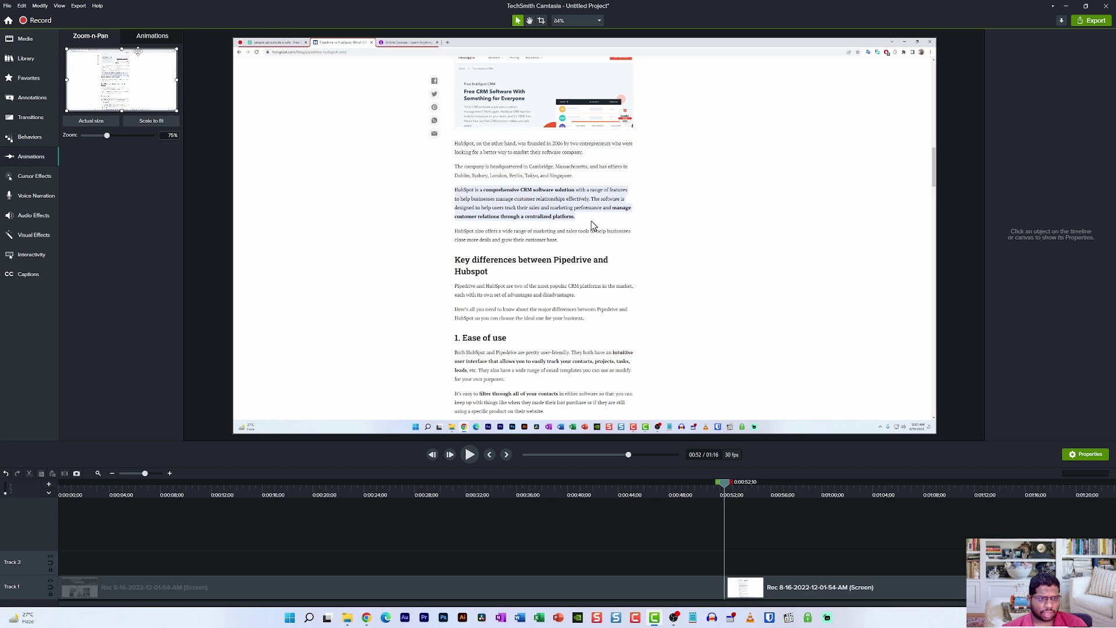
left_click(152, 36)
left_click(95, 35)
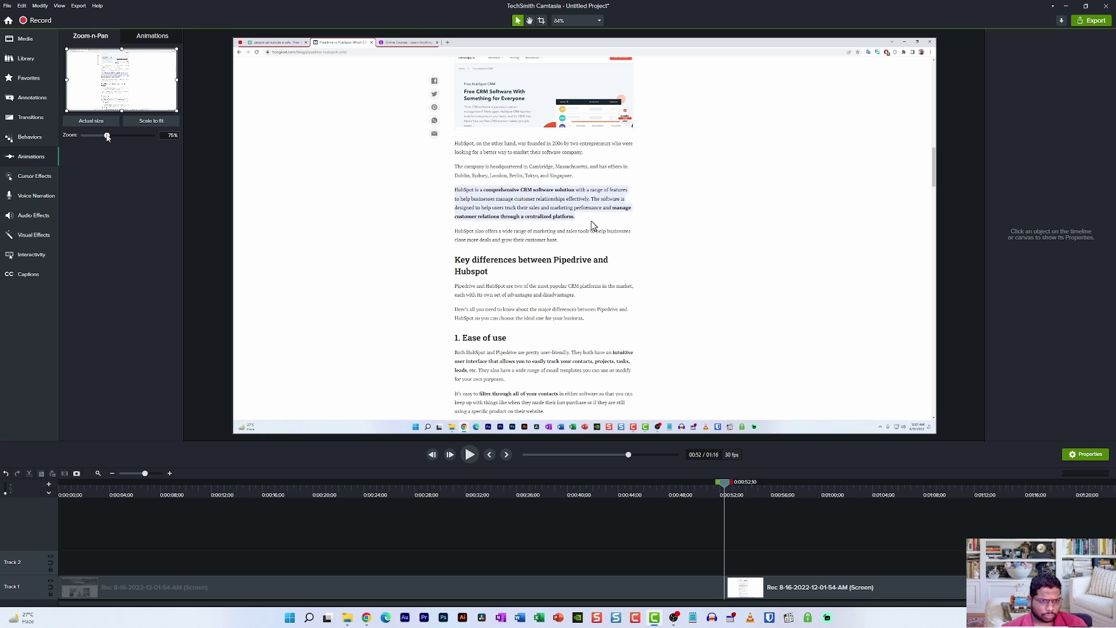
left_click_drag(107, 138, 148, 135)
left_click_drag(125, 79, 124, 79)
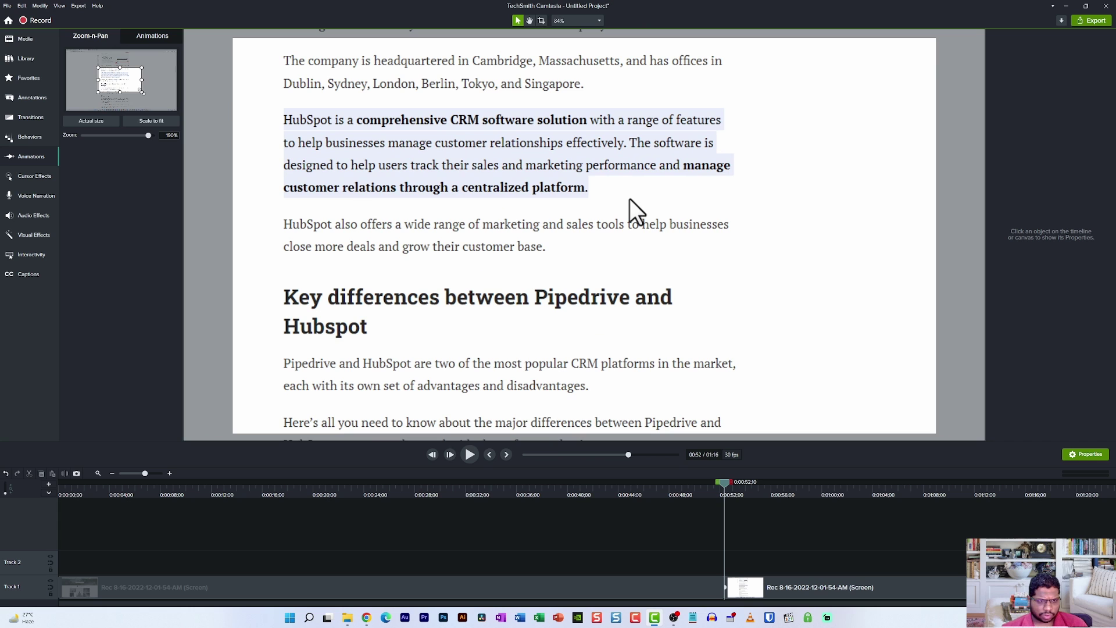
left_click_drag(148, 135, 153, 135)
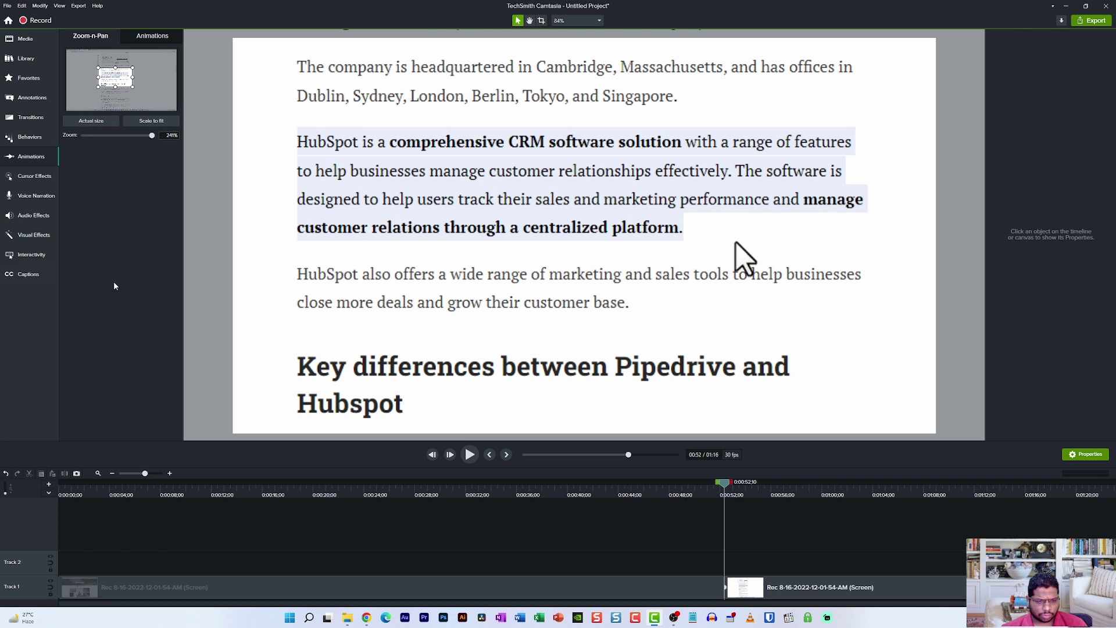
left_click_drag(729, 483, 798, 478)
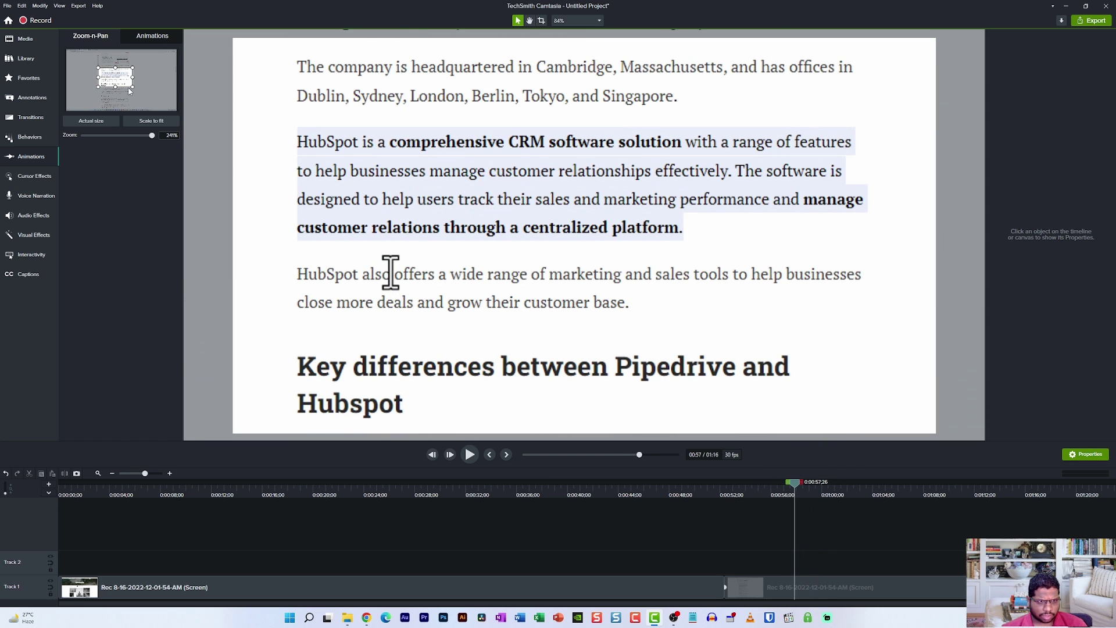
- Add a zoom-out animation back to Scale to fit (75%)
left_click(91, 121)
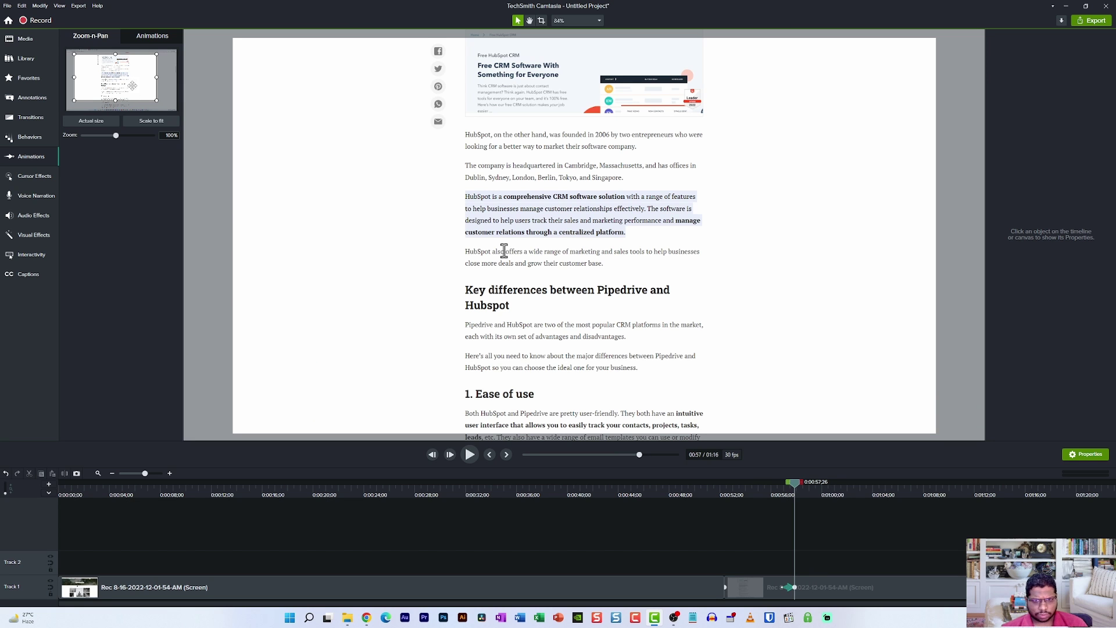
left_click(152, 121)
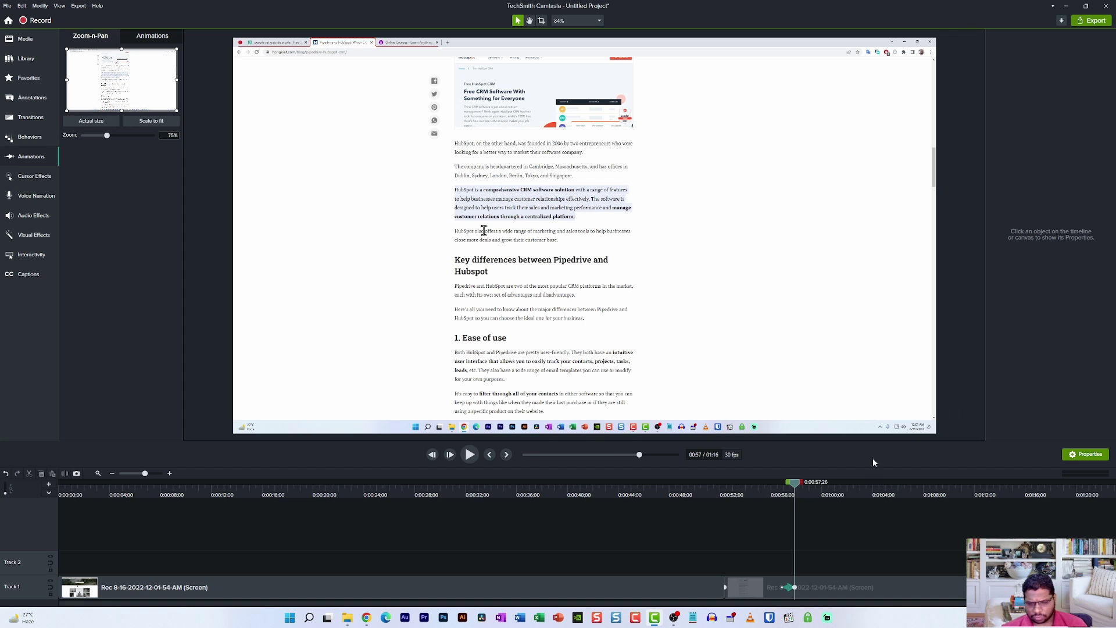
left_click_drag(796, 486, 739, 521)
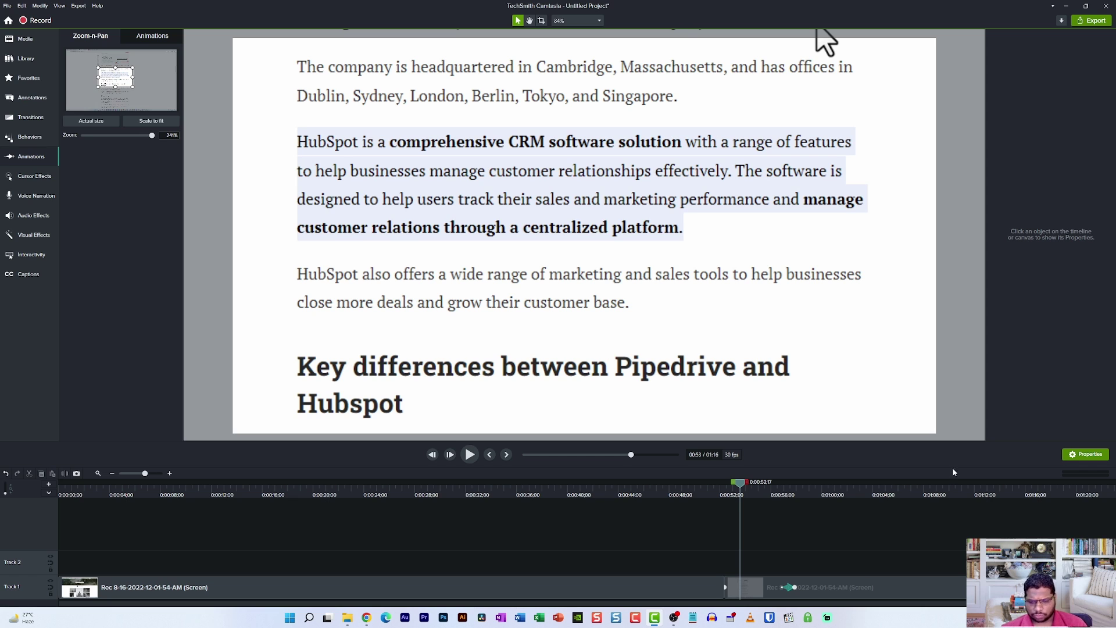
- Stretch the zoom-out to start earlier and play it back from 0:52 to 0:57
left_click_drag(785, 587, 731, 587)
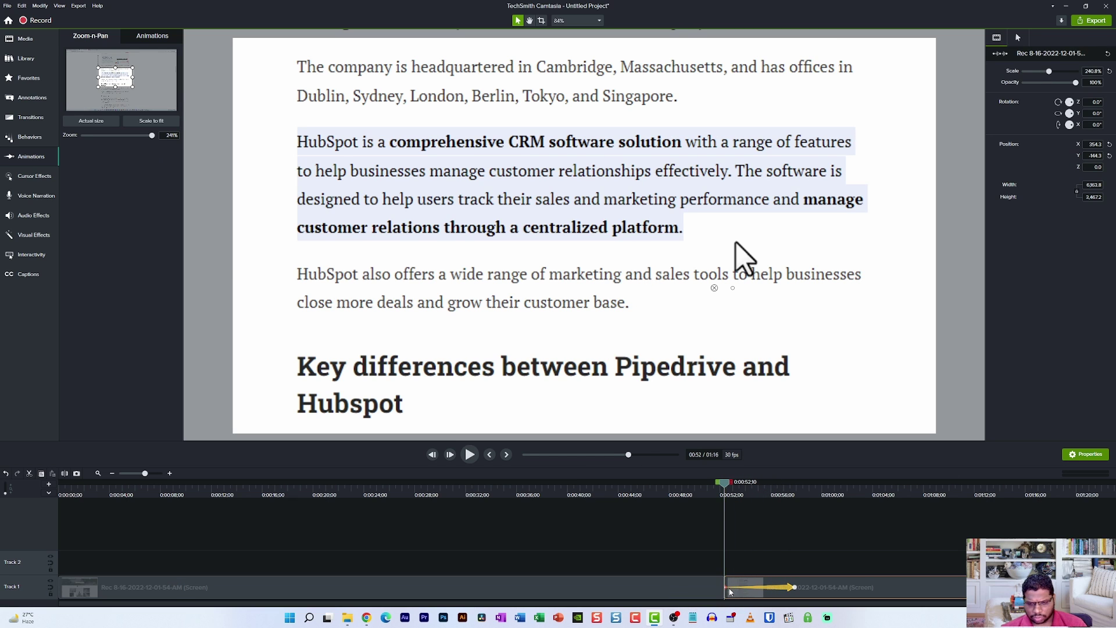
mouse_move(726, 487)
left_mouse_down()
mouse_move(796, 490)
mouse_move(710, 490)
left_mouse_up()
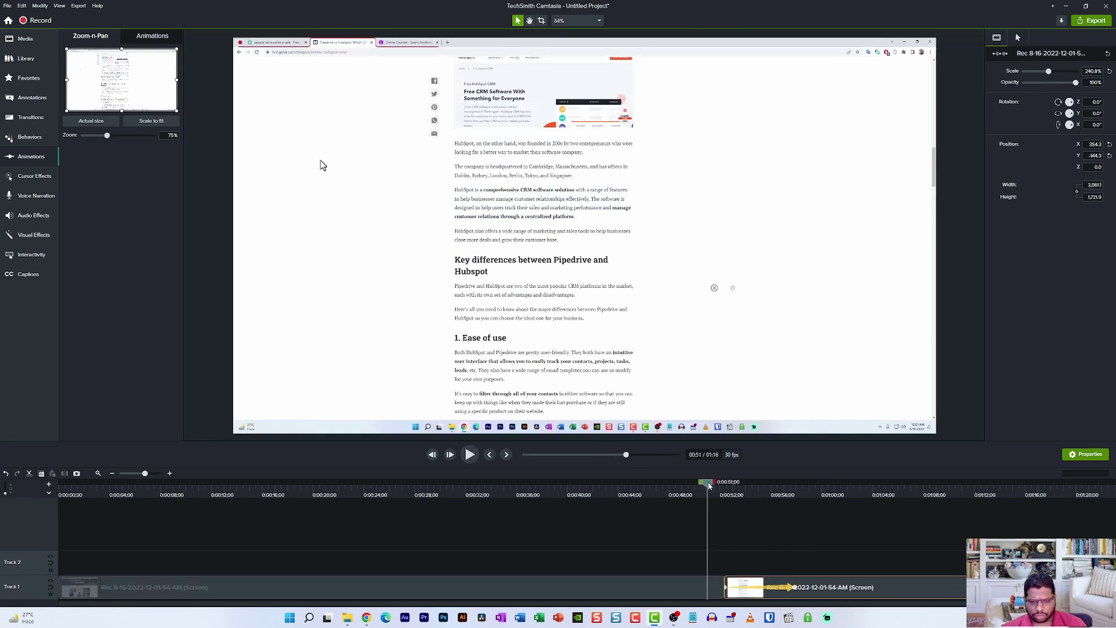
key("space")
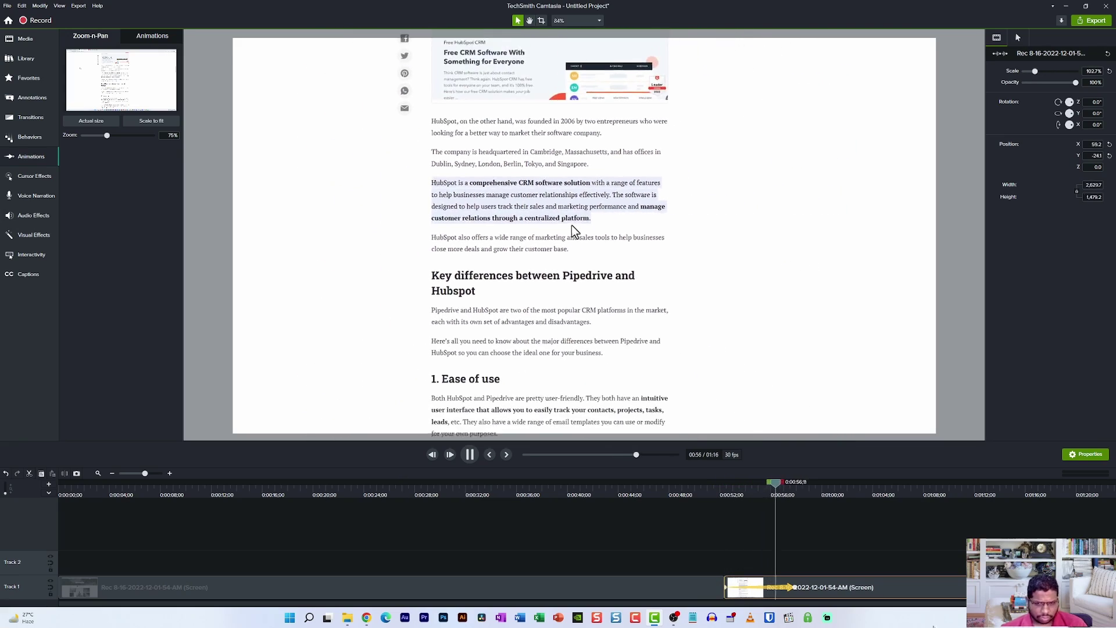
- Replay the existing zoom animation from 0:52
left_click(722, 501)
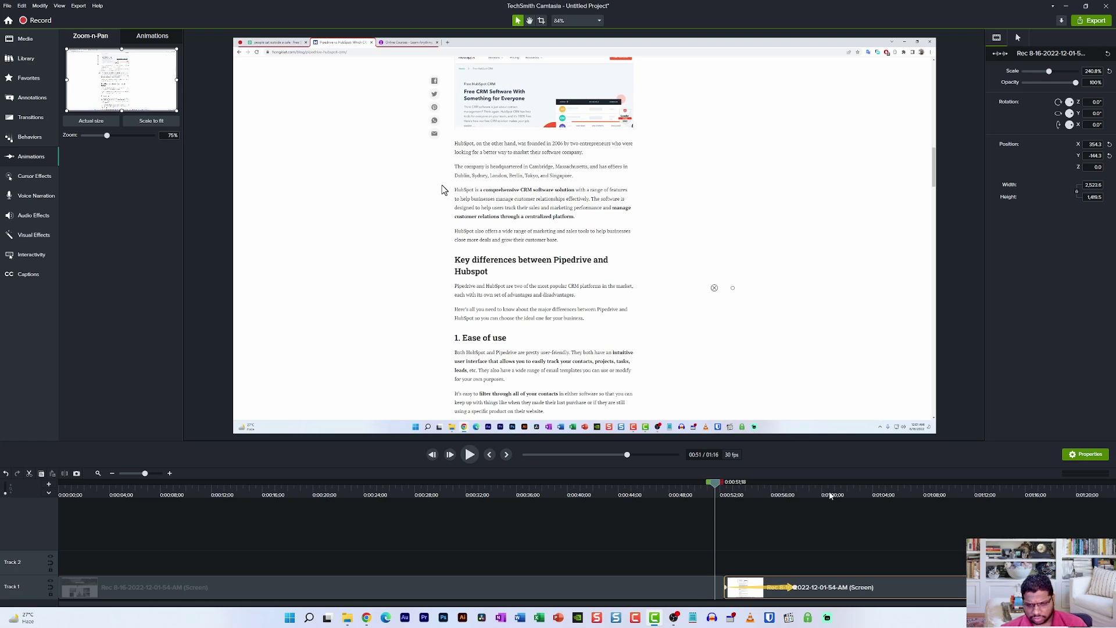
key("space")
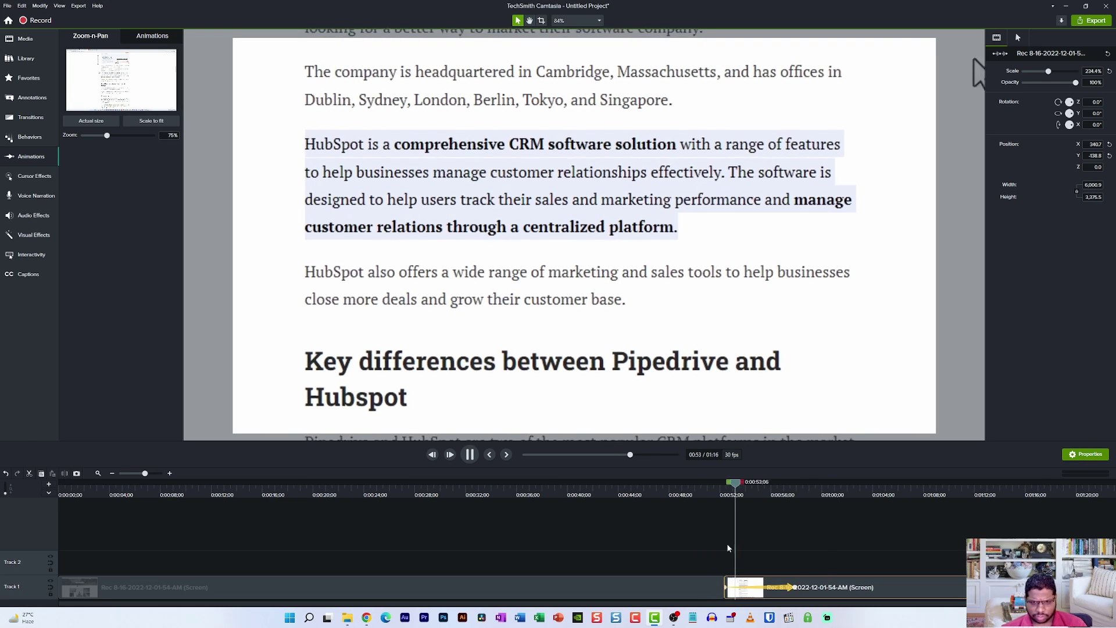
key("space")
- At 0:52, zoom in to 286% on the highlighted HubSpot paragraph
left_click_drag(746, 483, 724, 487)
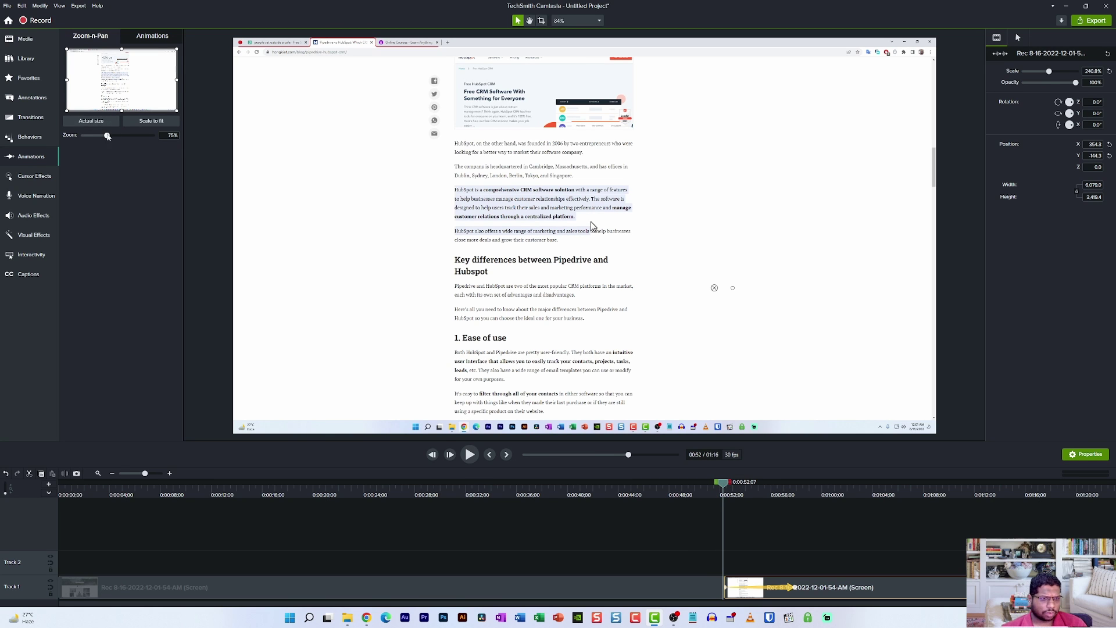
left_click_drag(107, 136, 152, 136)
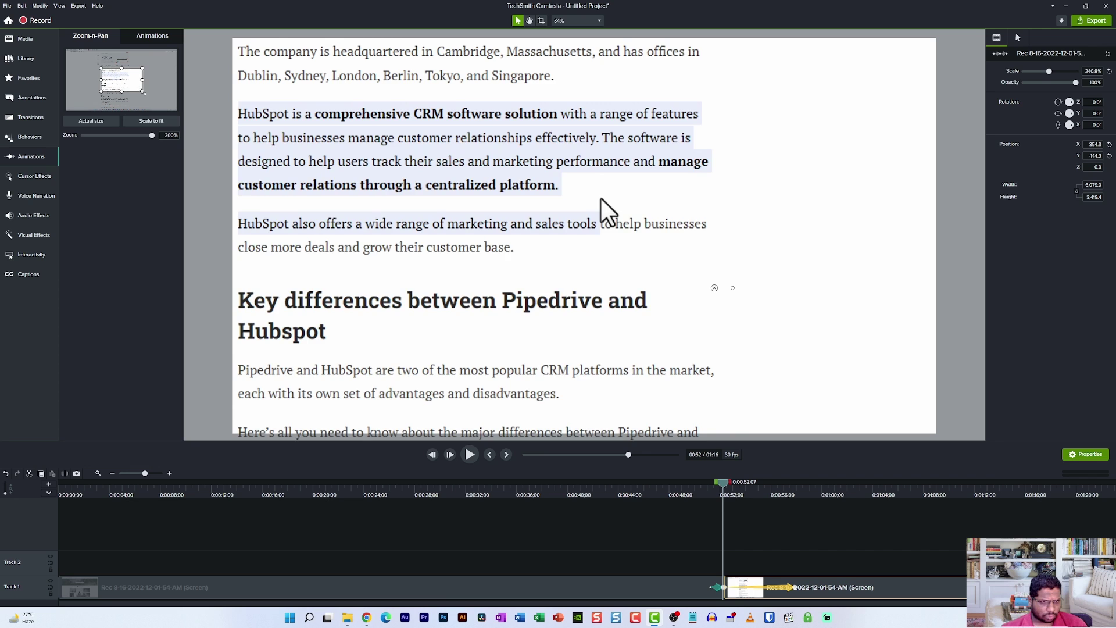
left_click_drag(143, 92, 130, 85)
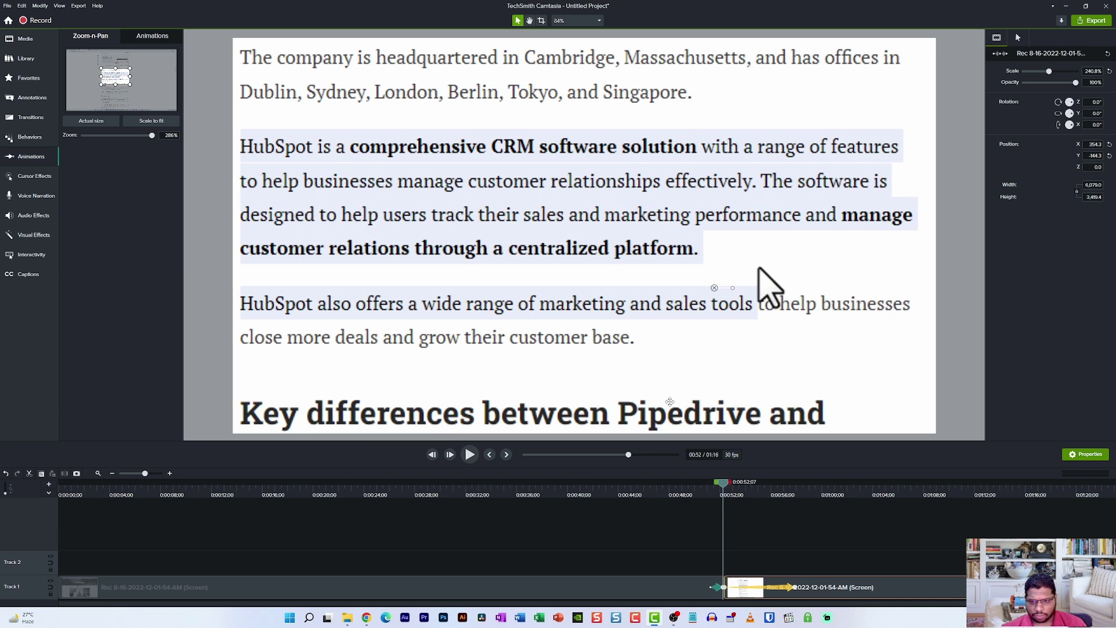
left_click(774, 550)
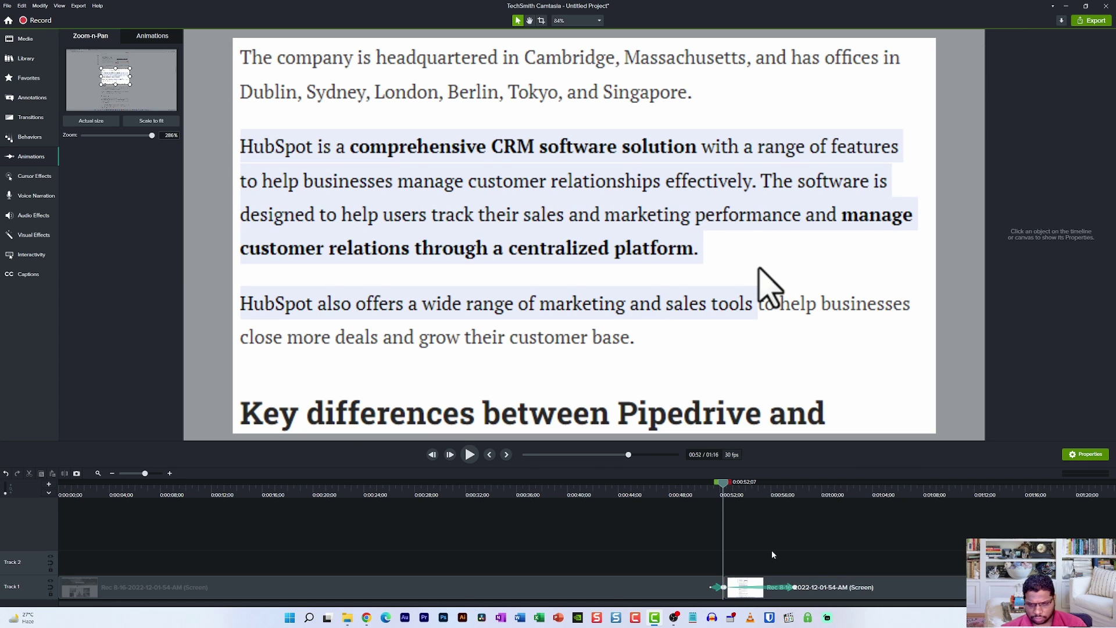
- Undo the recent animation edits back to the unedited recording
left_click_drag(726, 486, 701, 485)
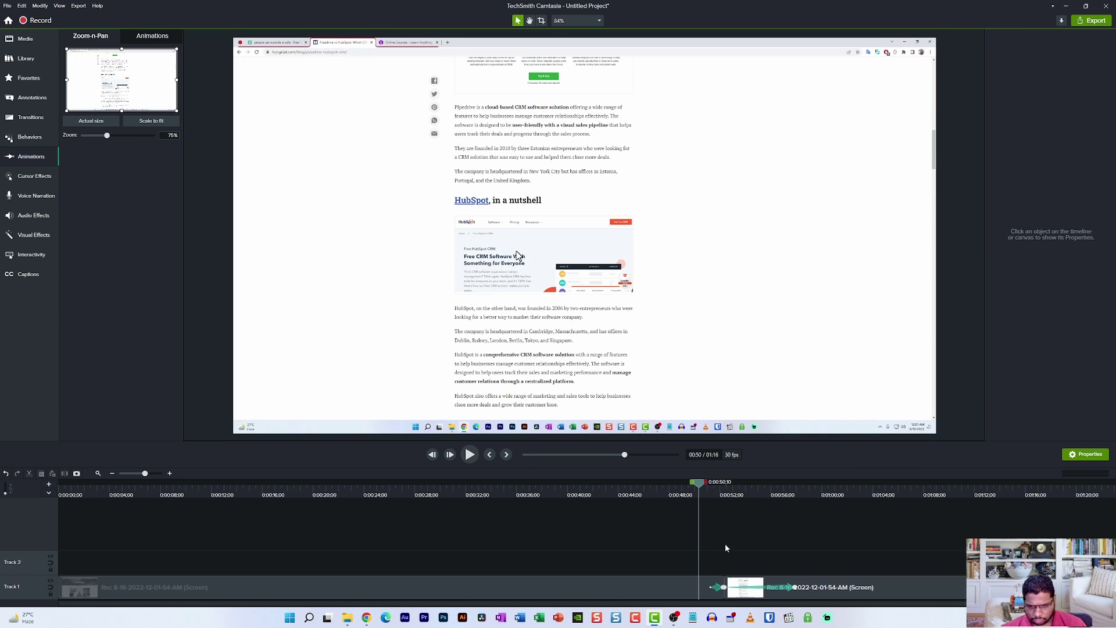
key("ctrl+z")
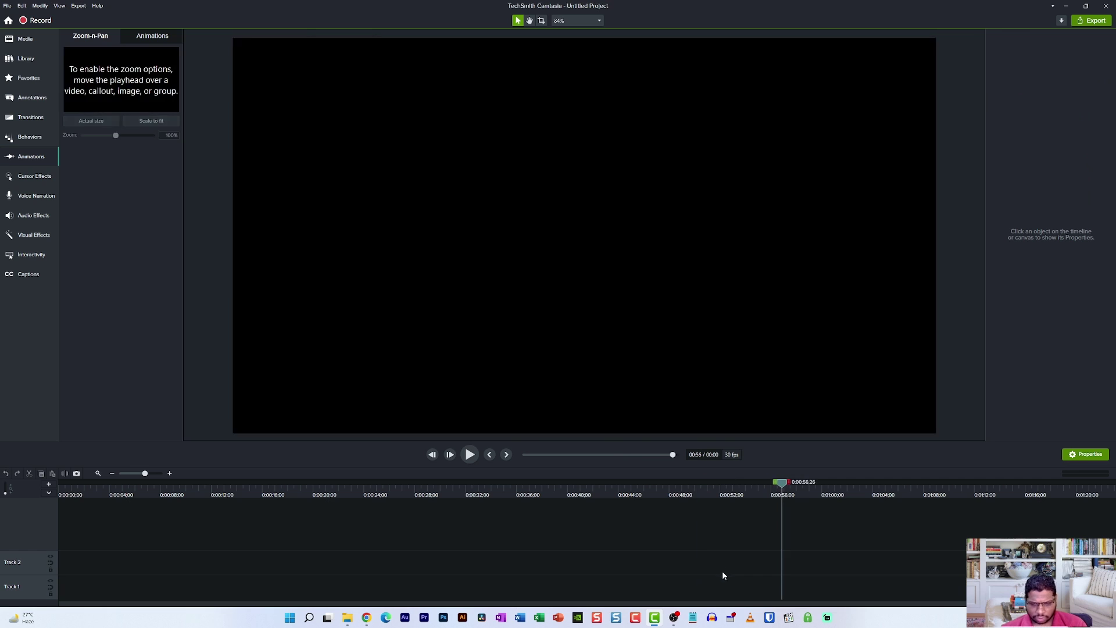
left_click(6, 473)
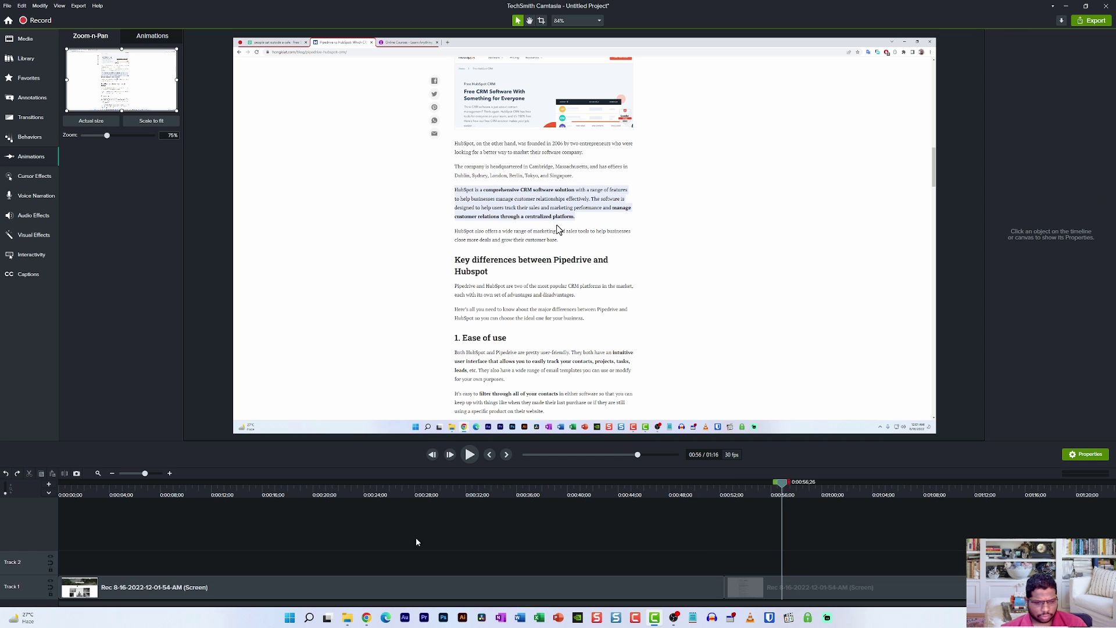
- Zoom in on the HubSpot paragraph at 0:52, then zoom out to 146% near 0:59
left_click(756, 593)
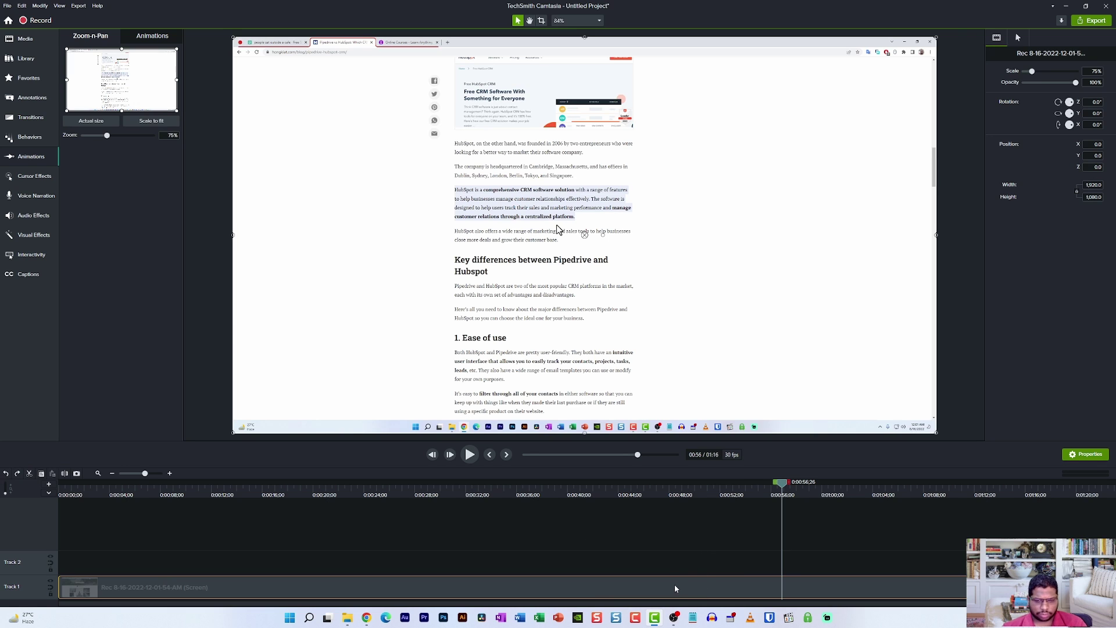
left_click_drag(723, 488, 721, 474)
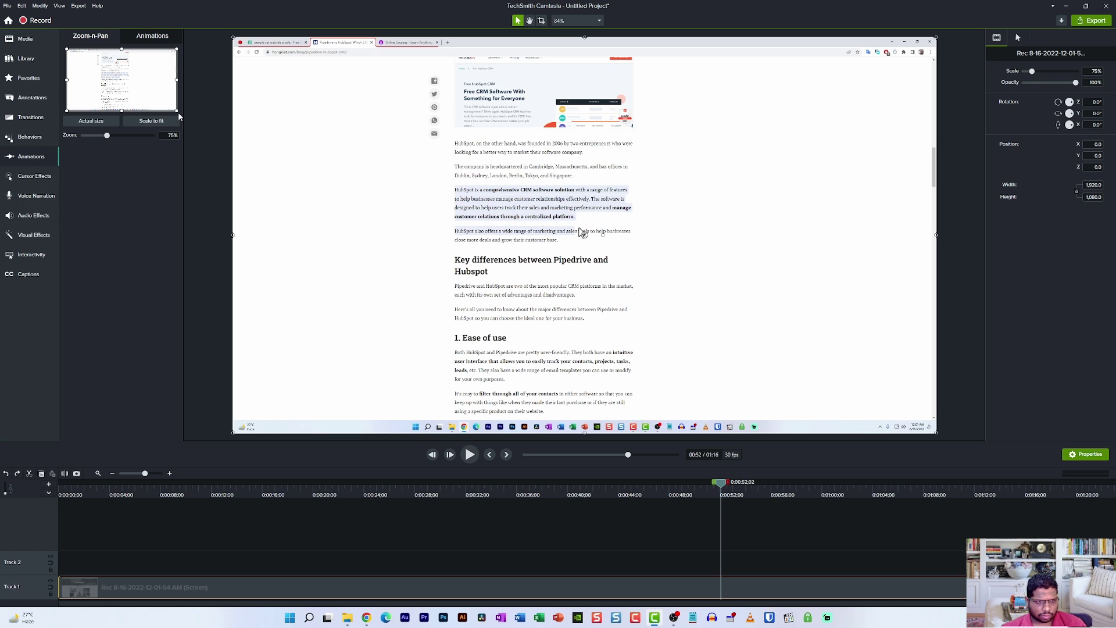
left_click_drag(177, 113, 134, 86)
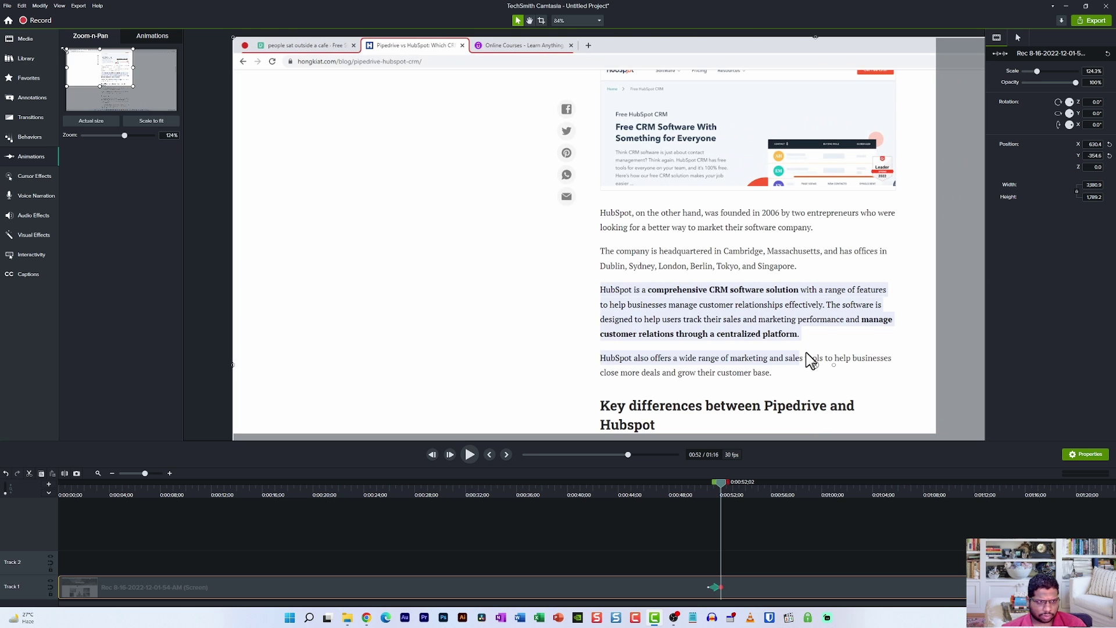
left_click_drag(66, 49, 97, 65)
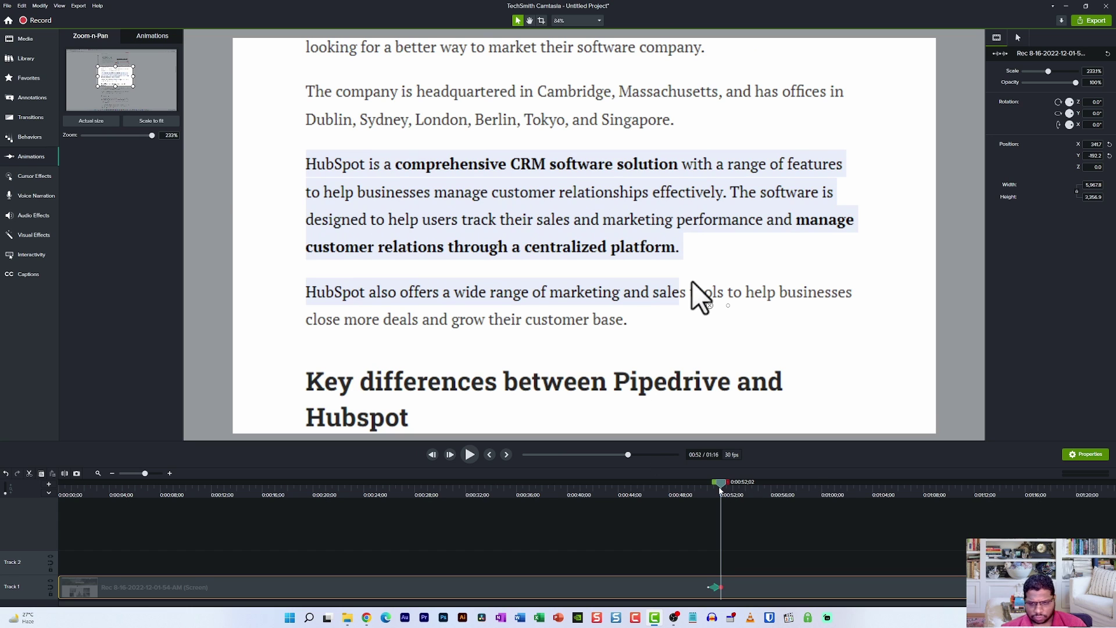
left_click_drag(722, 491, 810, 488)
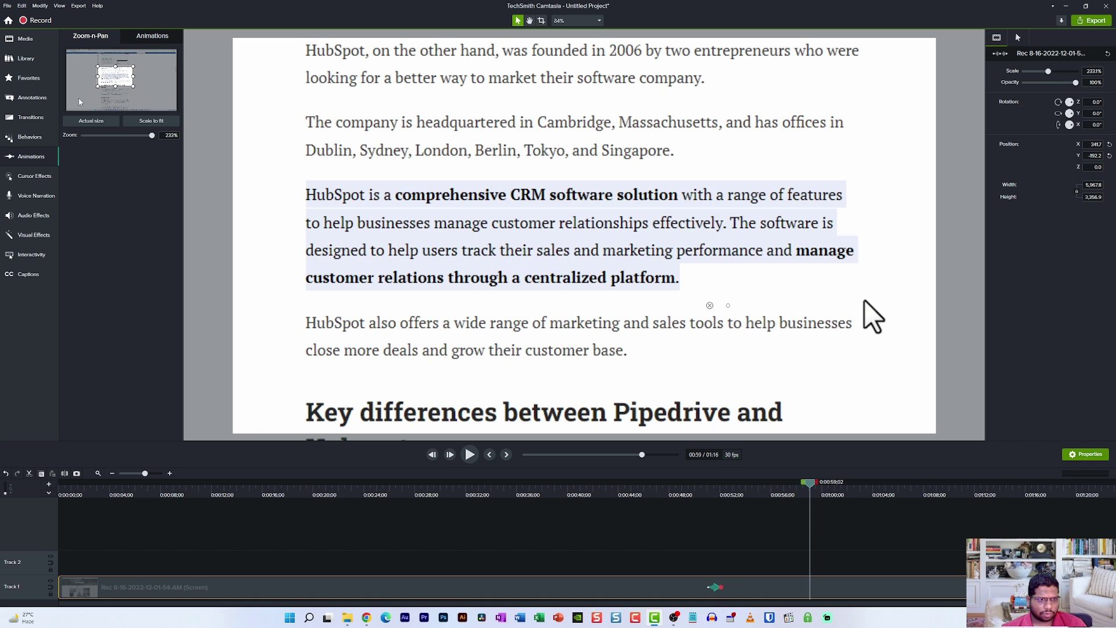
left_click_drag(151, 135, 127, 135)
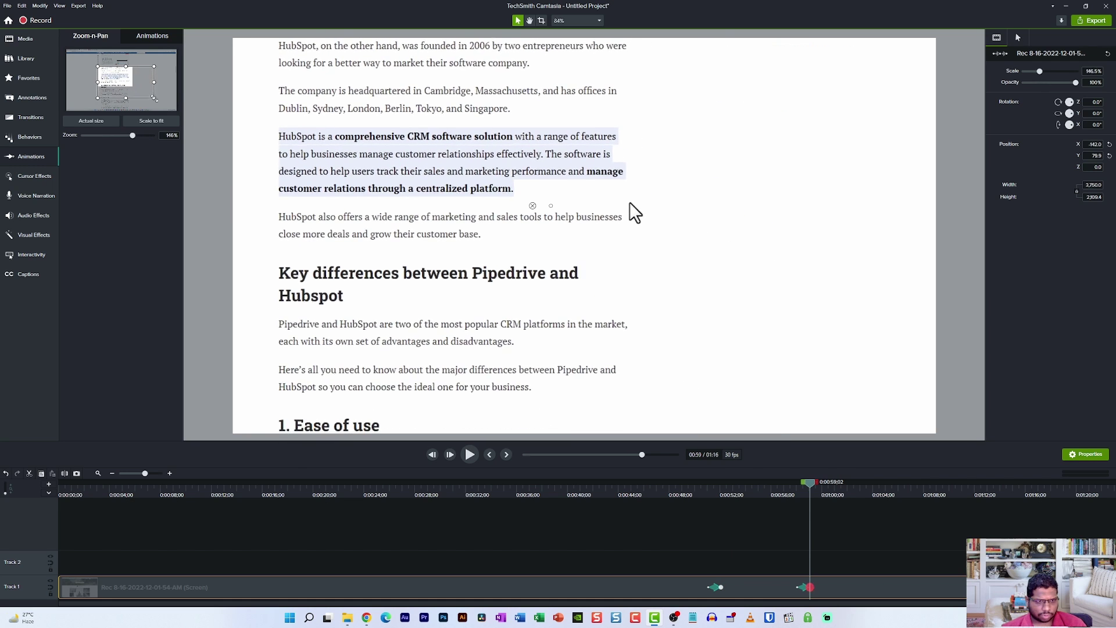
- Scale the zoom-out to fit the whole recording, preview from 0:49, then return to 0:52
left_click(152, 121)
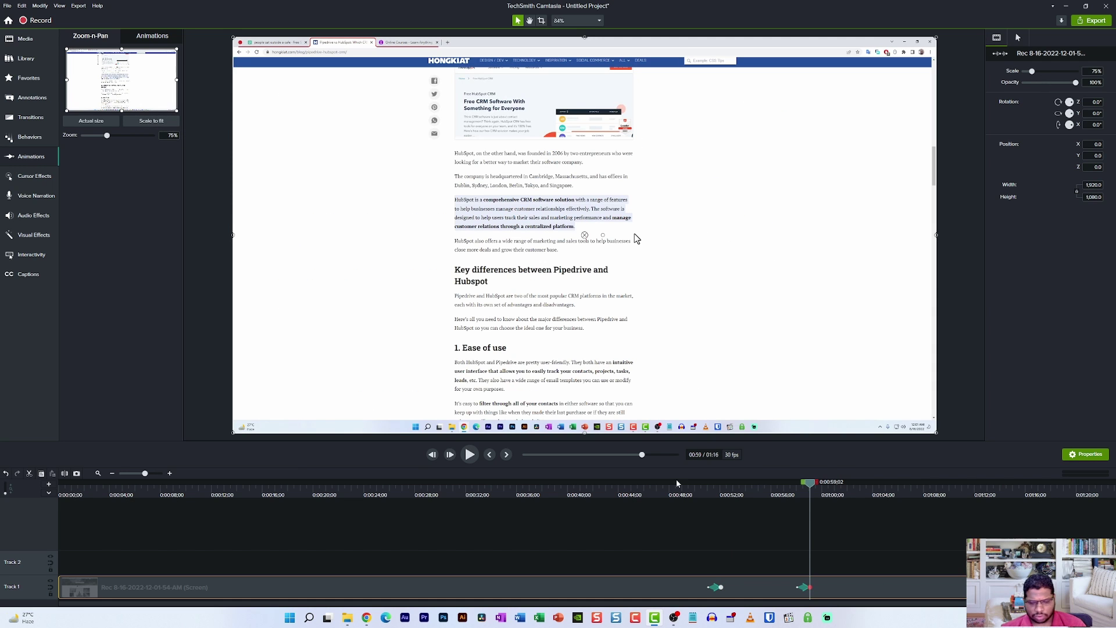
left_click_drag(810, 487, 694, 488)
key("space")
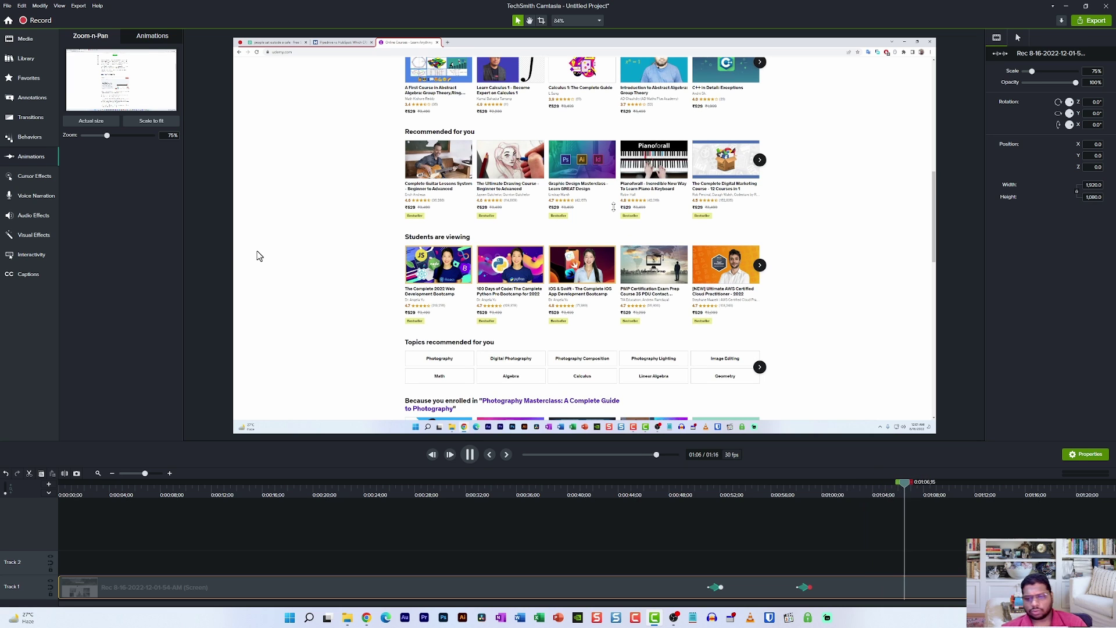
key("space")
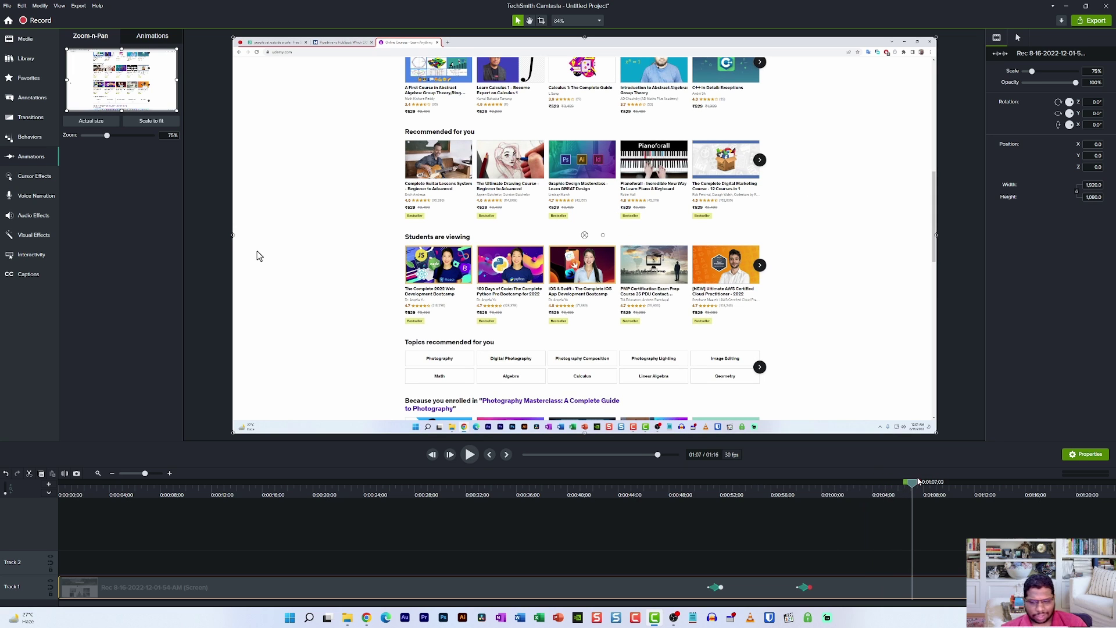
left_click_drag(914, 486, 713, 493)
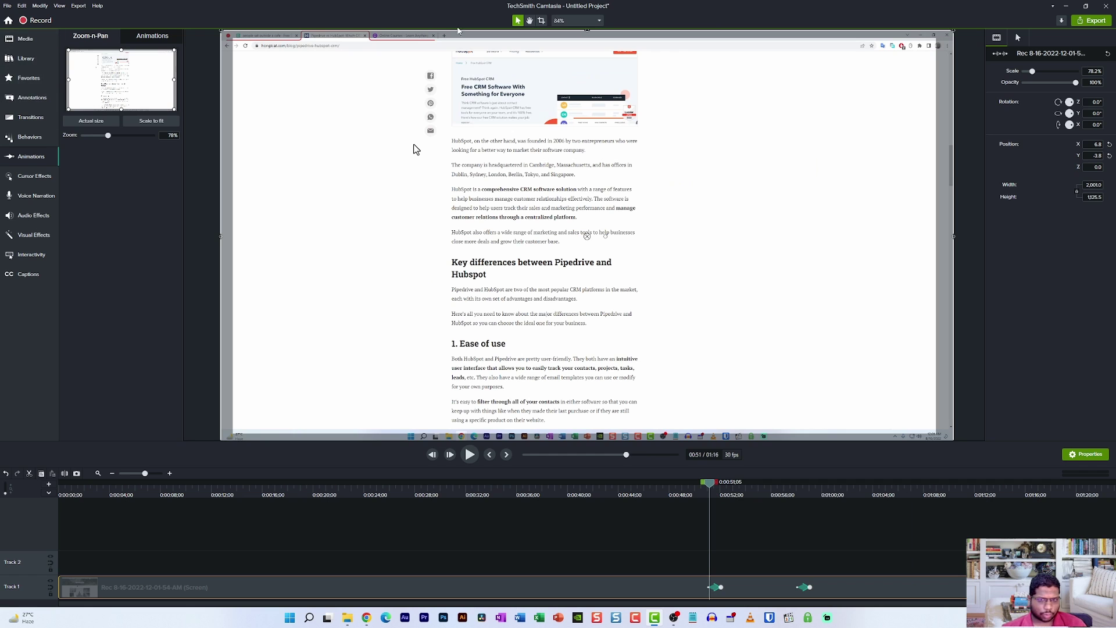
- Add a black rectangle from the Annotations Shapes gallery onto Track 2 at 0:51
left_click(30, 98)
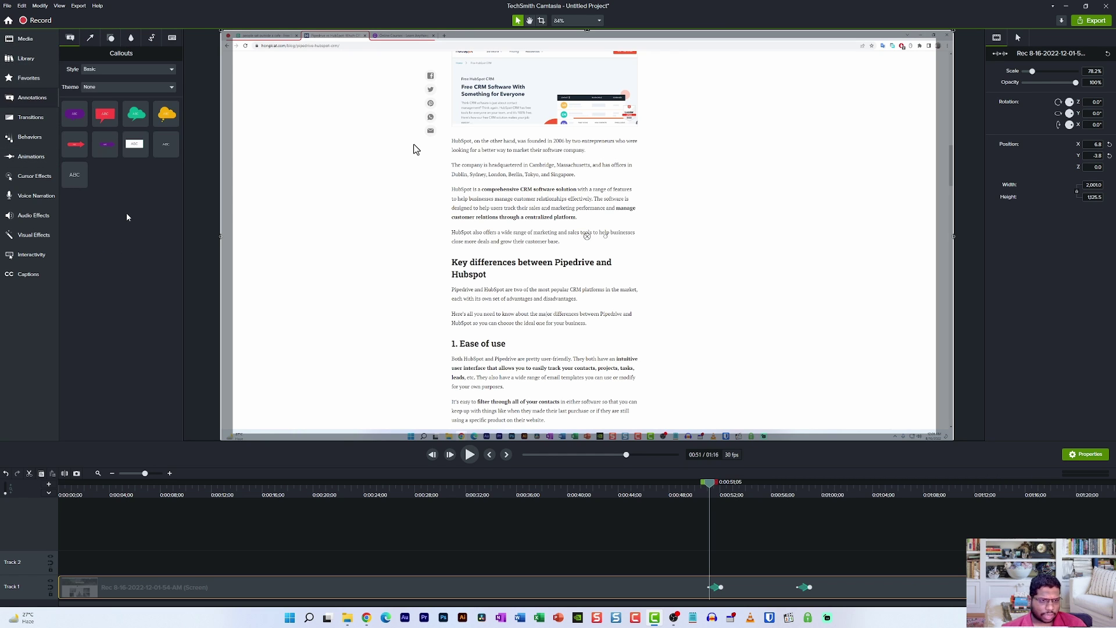
left_click(111, 38)
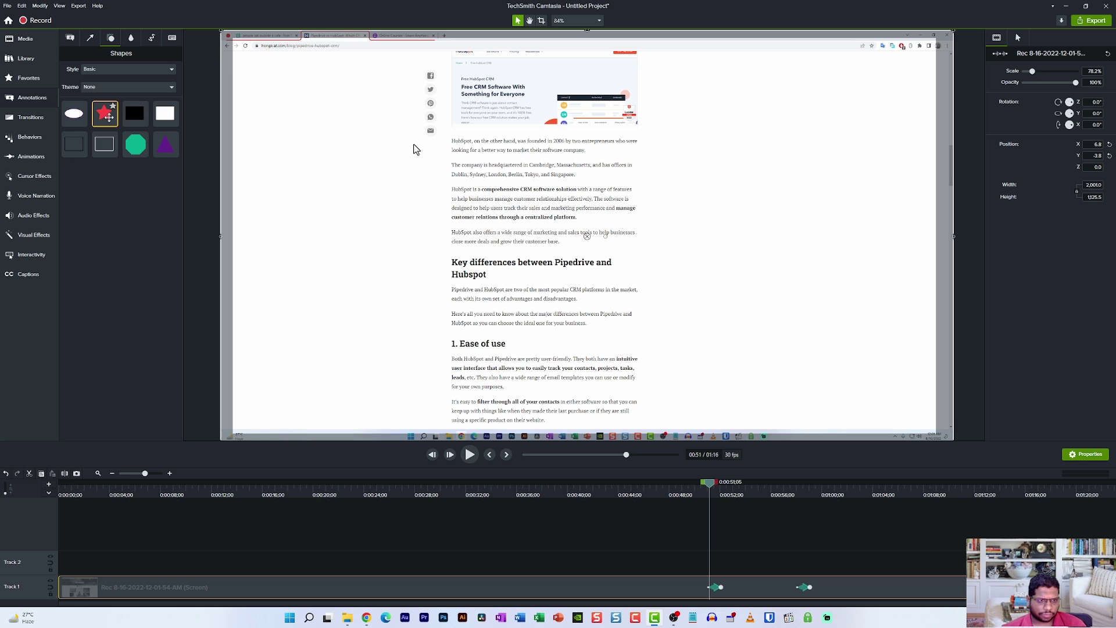
left_click_drag(136, 115, 809, 562)
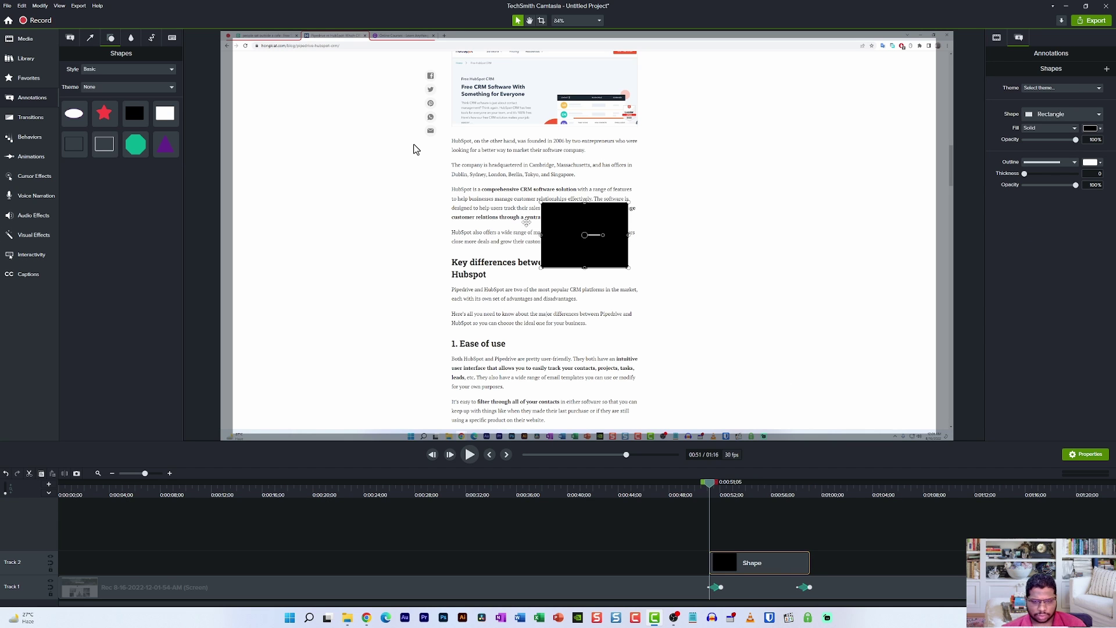
- Start the rectangle clip at the fully zoomed-in moment and shorten its duration
left_click_drag(559, 227, 461, 207)
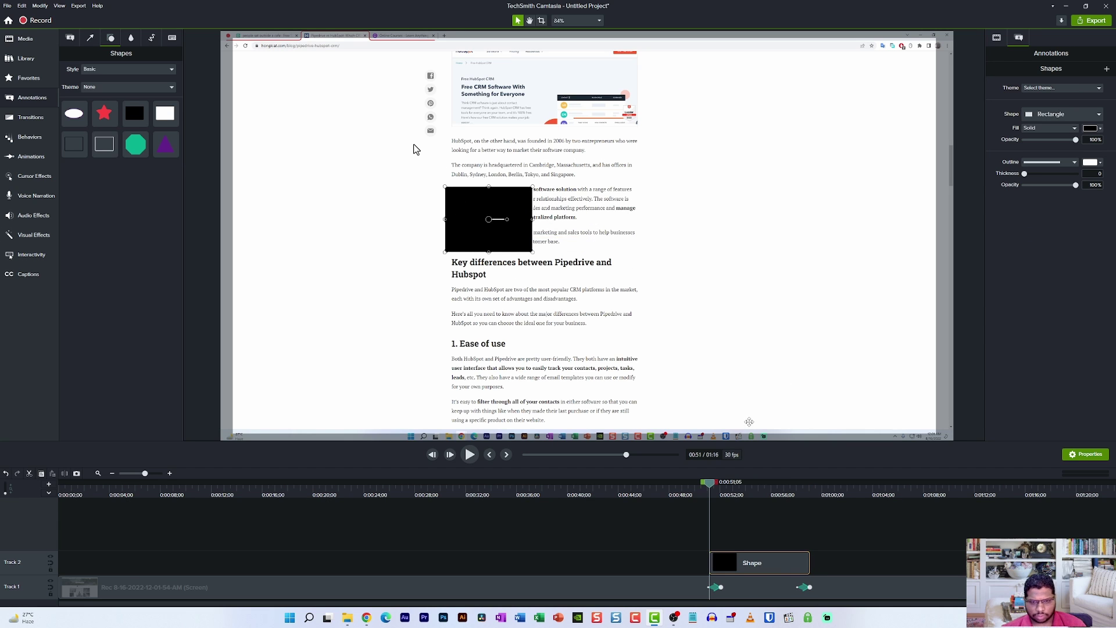
left_click(721, 483)
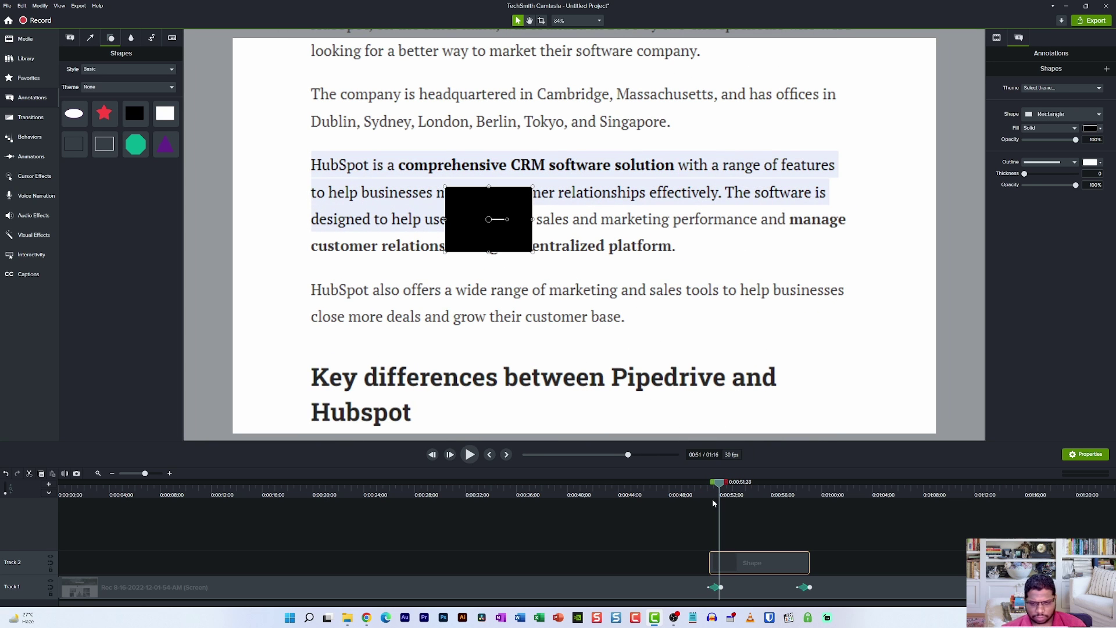
left_click_drag(738, 562, 749, 562)
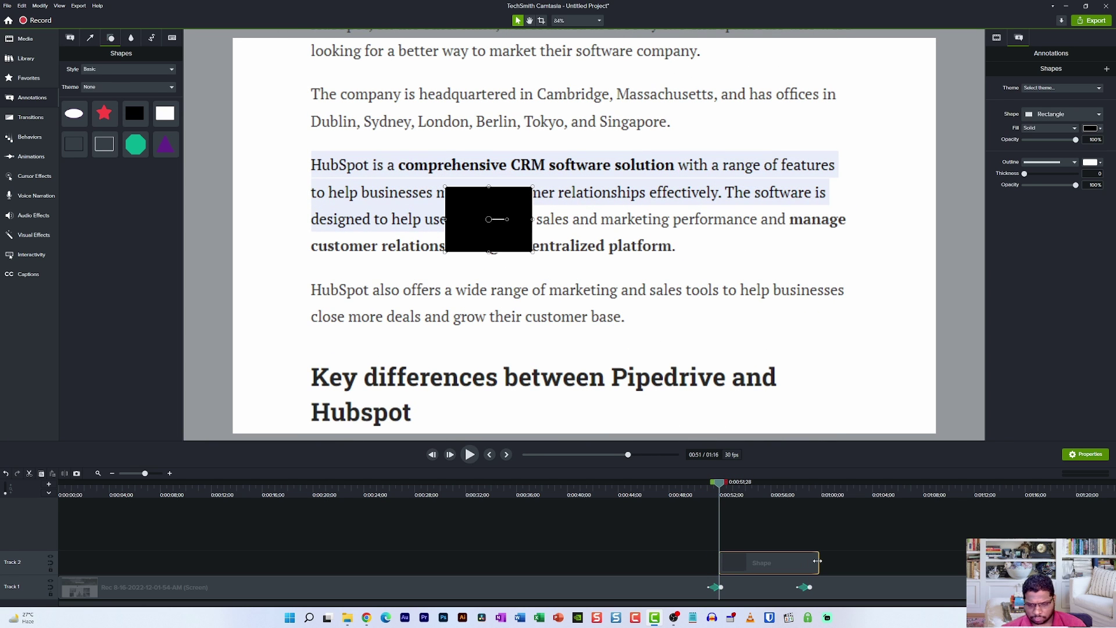
left_click_drag(820, 563, 796, 563)
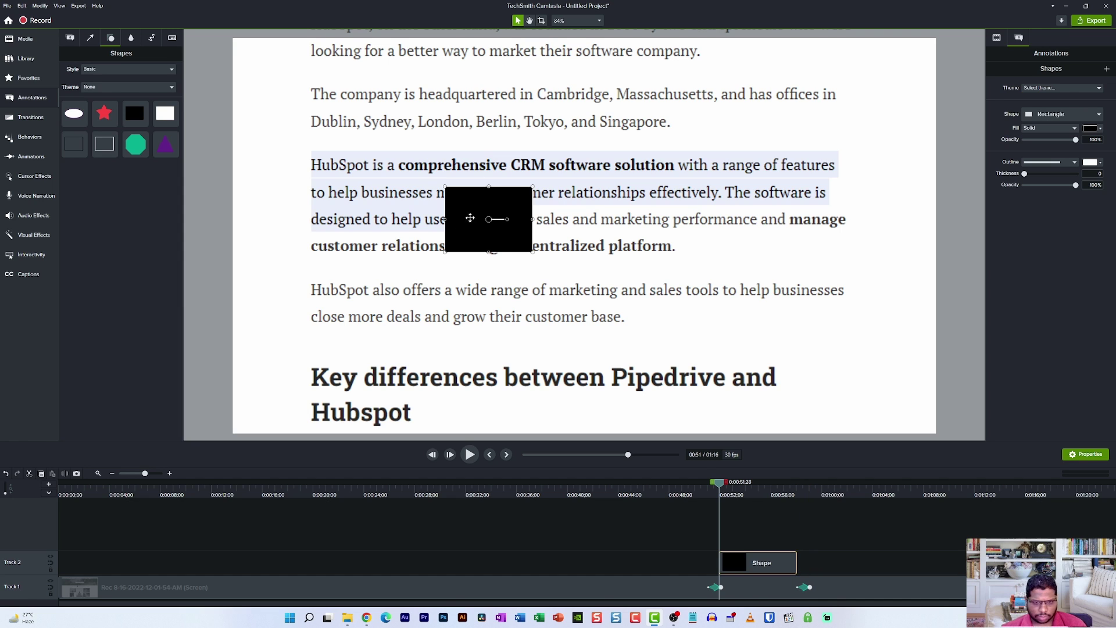
- Position and stretch the rectangle over the HubSpot paragraph and lower its fill opacity
left_click_drag(468, 216, 863, 175)
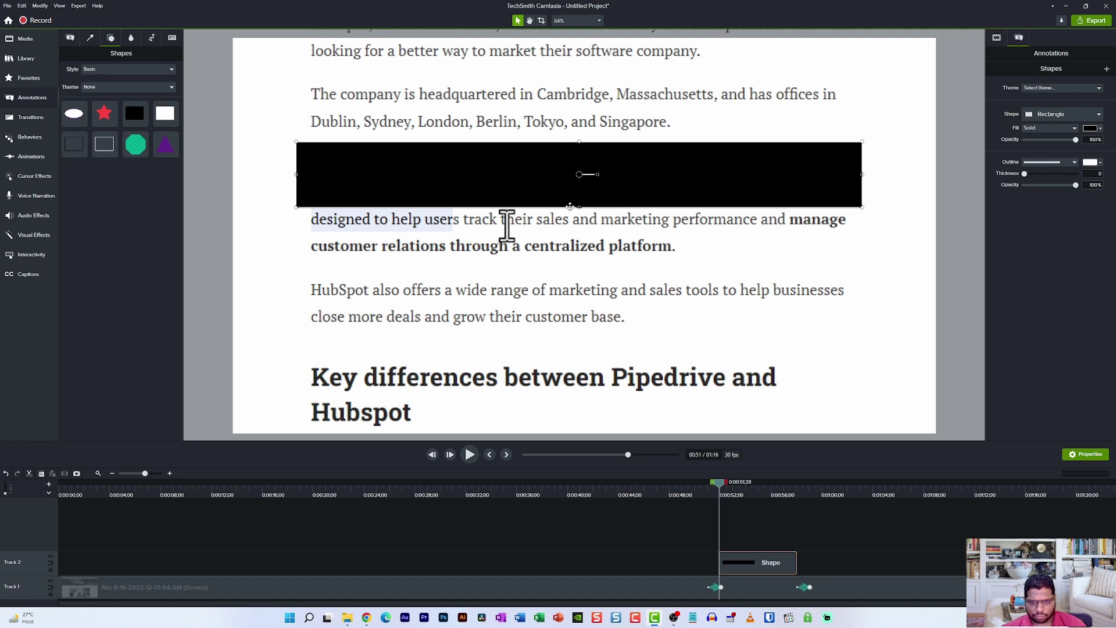
left_click_drag(579, 206, 579, 261)
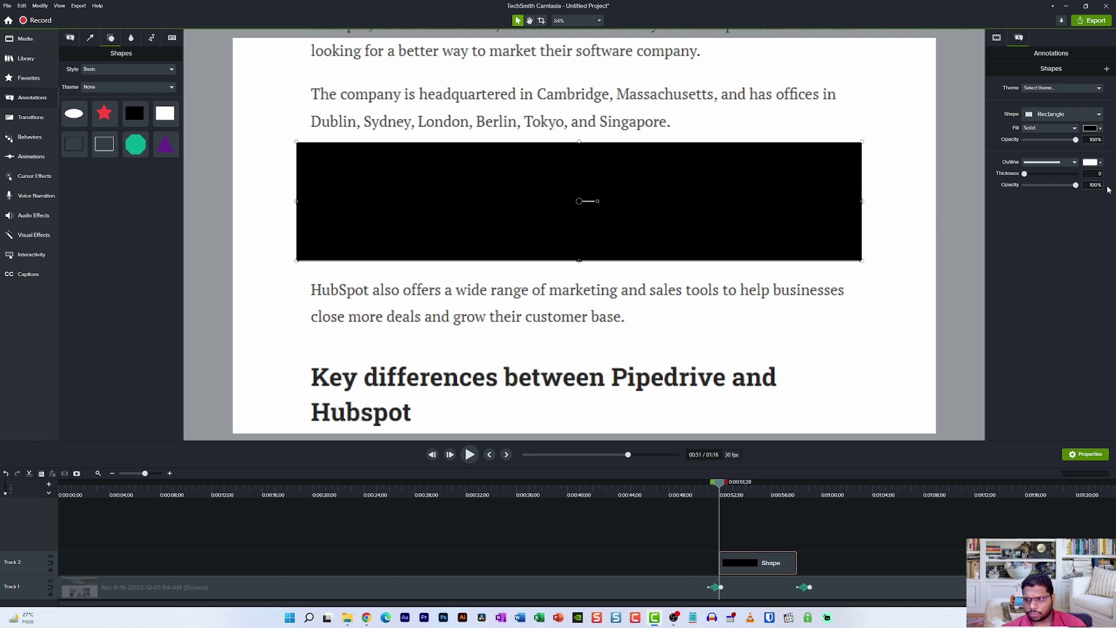
left_click_drag(1075, 140, 1034, 144)
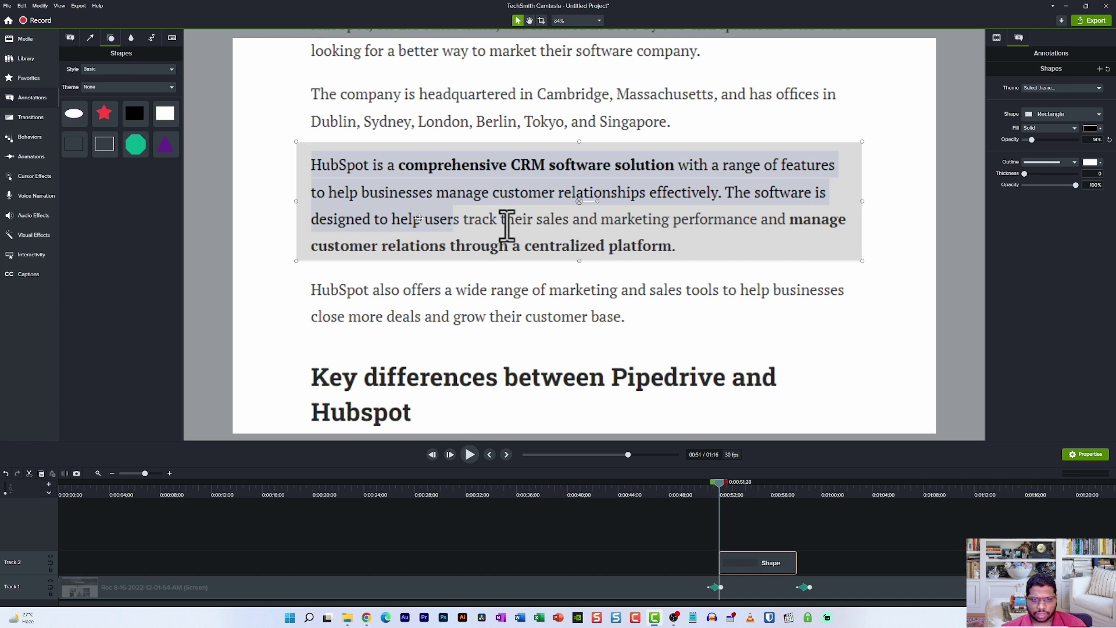
- Change the rectangle's fill to a soft yellow at about 25% opacity
left_click(1093, 128)
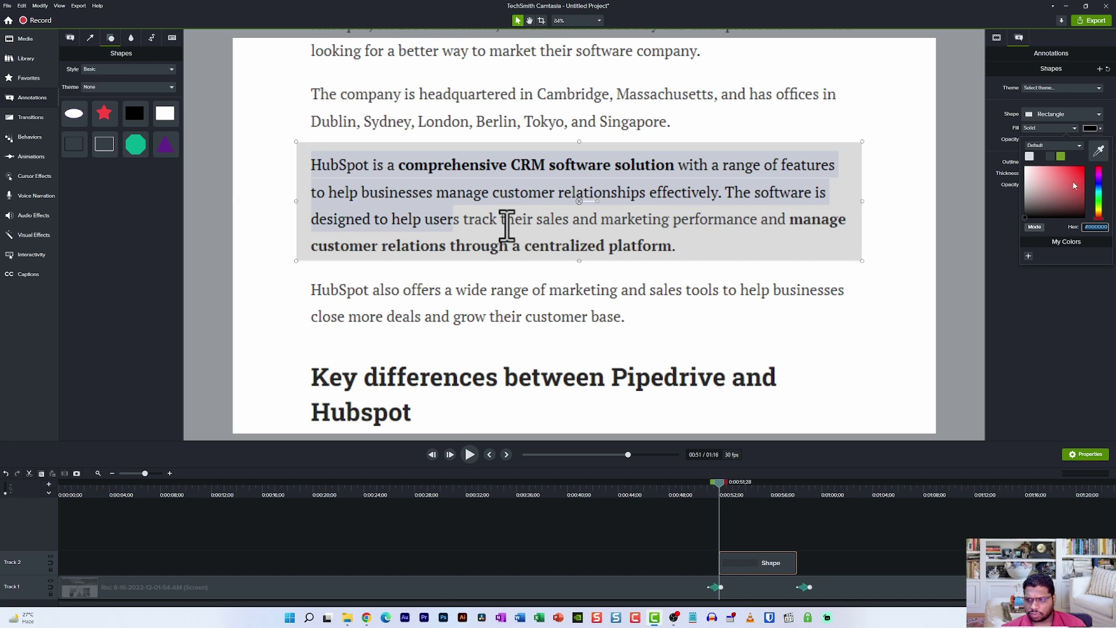
left_click(1084, 167)
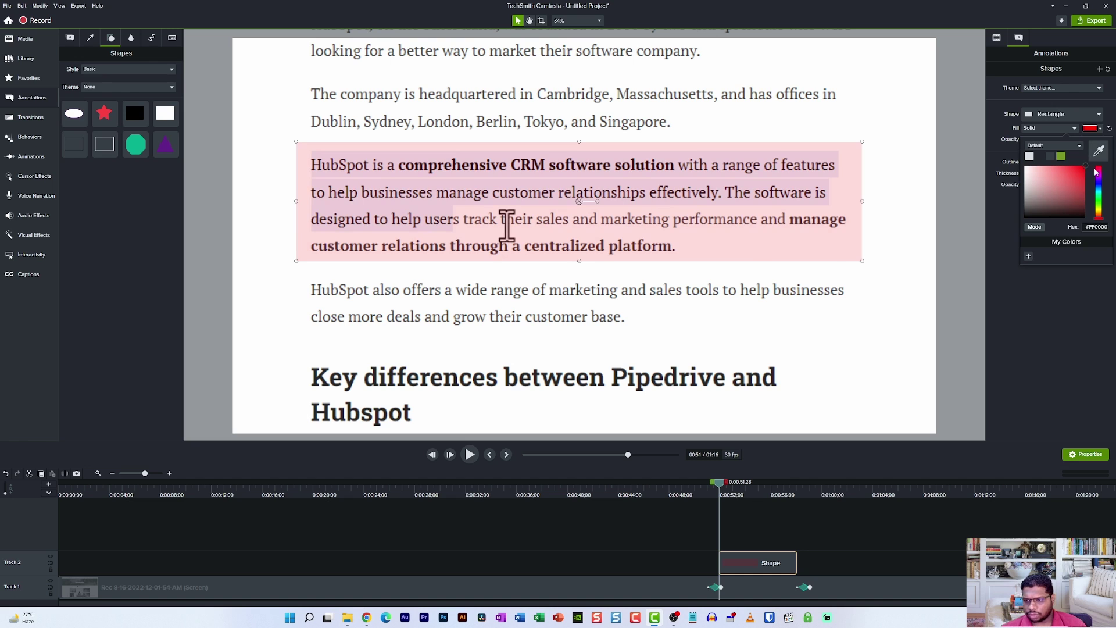
left_click(1100, 213)
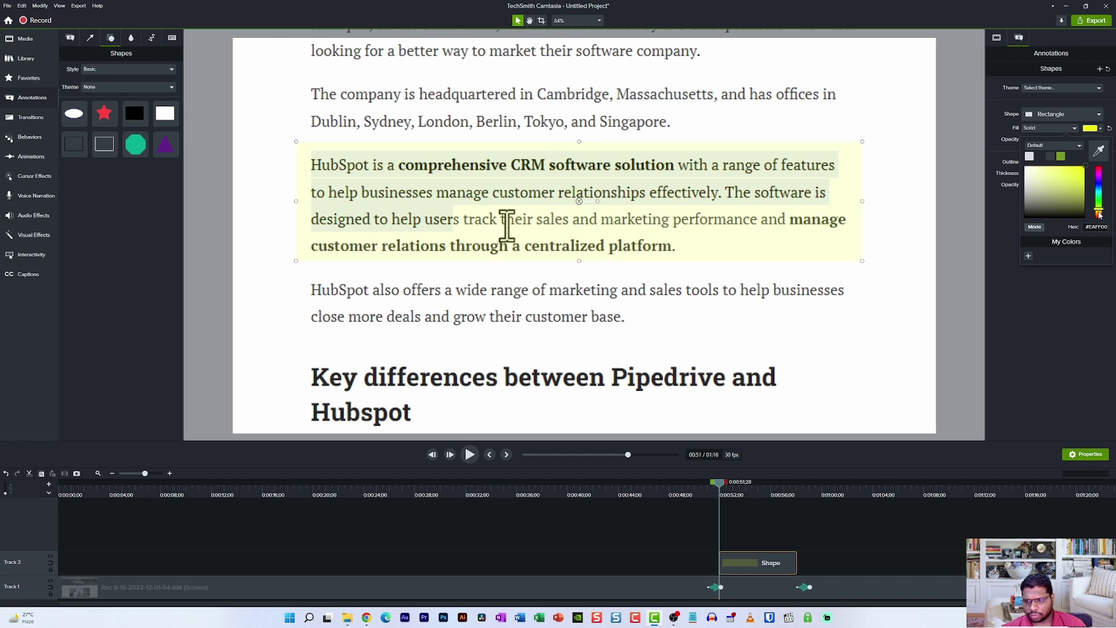
mouse_move(1087, 198)
left_mouse_down()
mouse_move(1076, 171)
mouse_move(1064, 174)
mouse_move(1091, 176)
mouse_move(1101, 214)
left_mouse_up()
left_click(1062, 268)
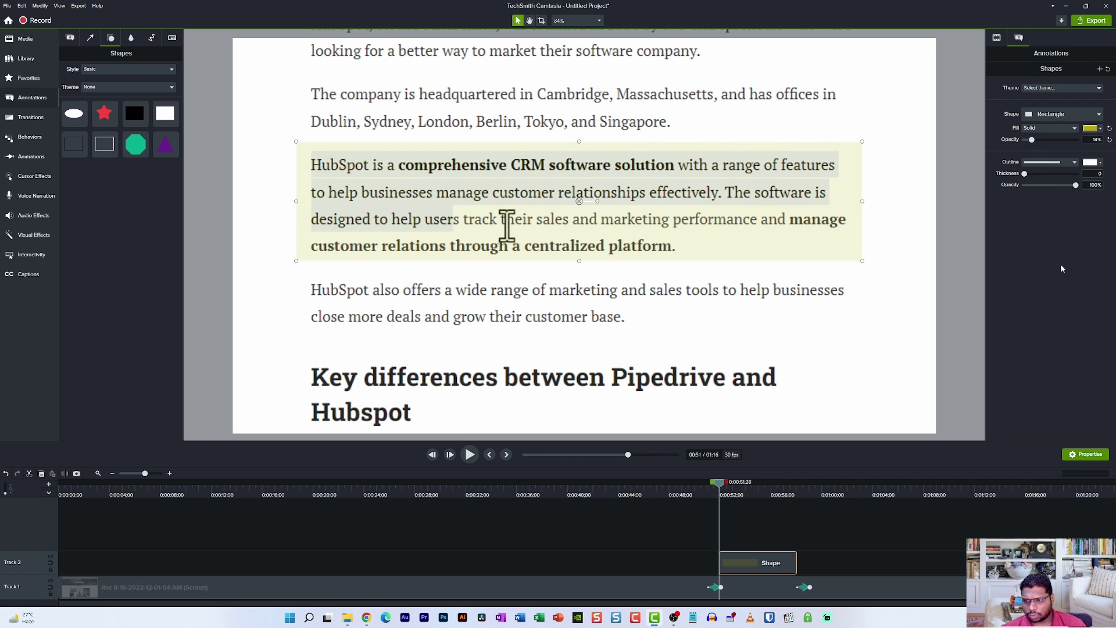
left_click_drag(1031, 143, 1036, 143)
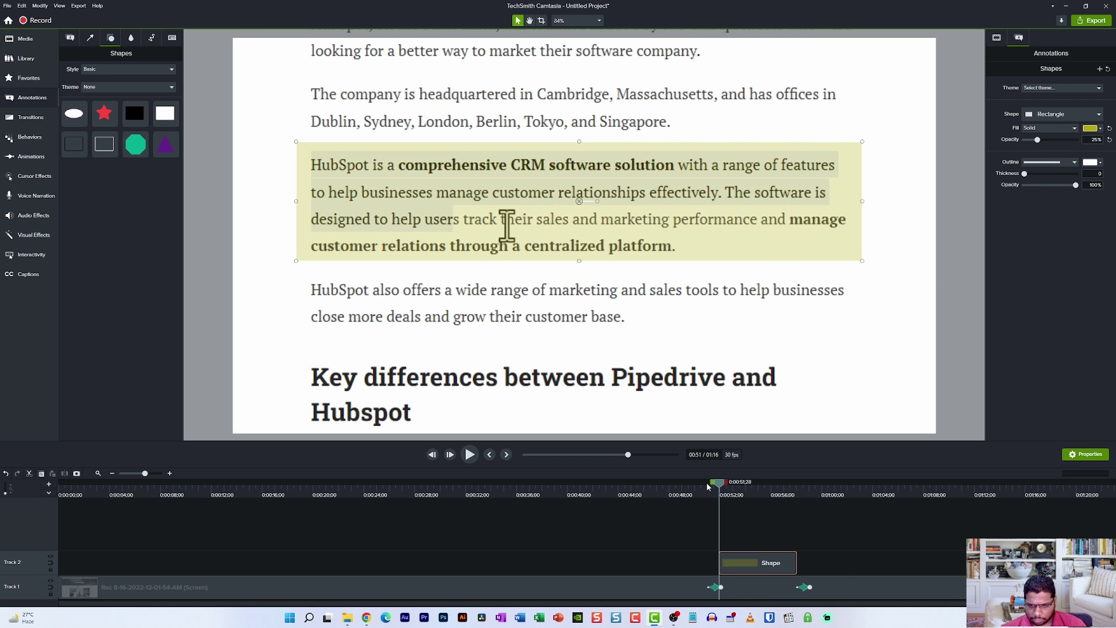
left_click_drag(724, 485, 721, 457)
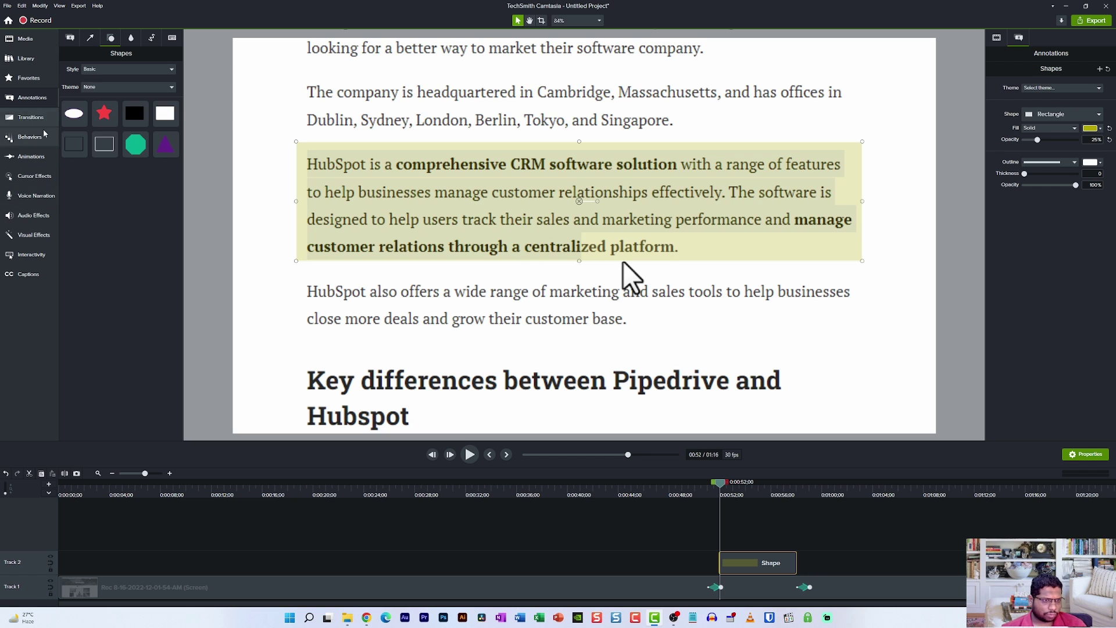
- Apply the Fade transition to the yellow highlight clip on Track 2 and play it back
left_click(36, 114)
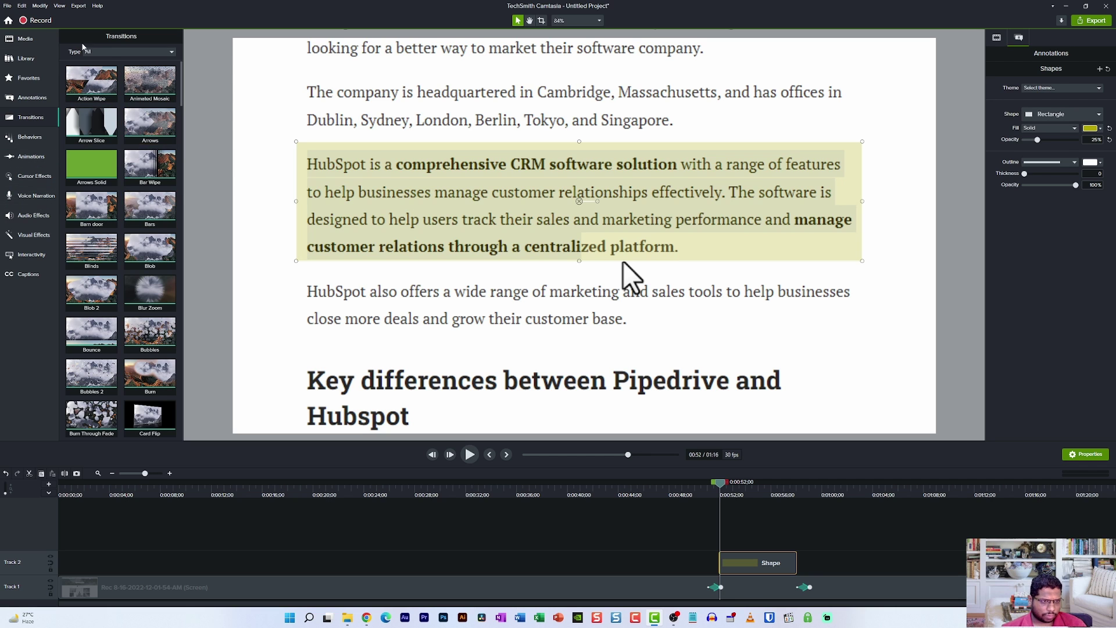
left_click(107, 52)
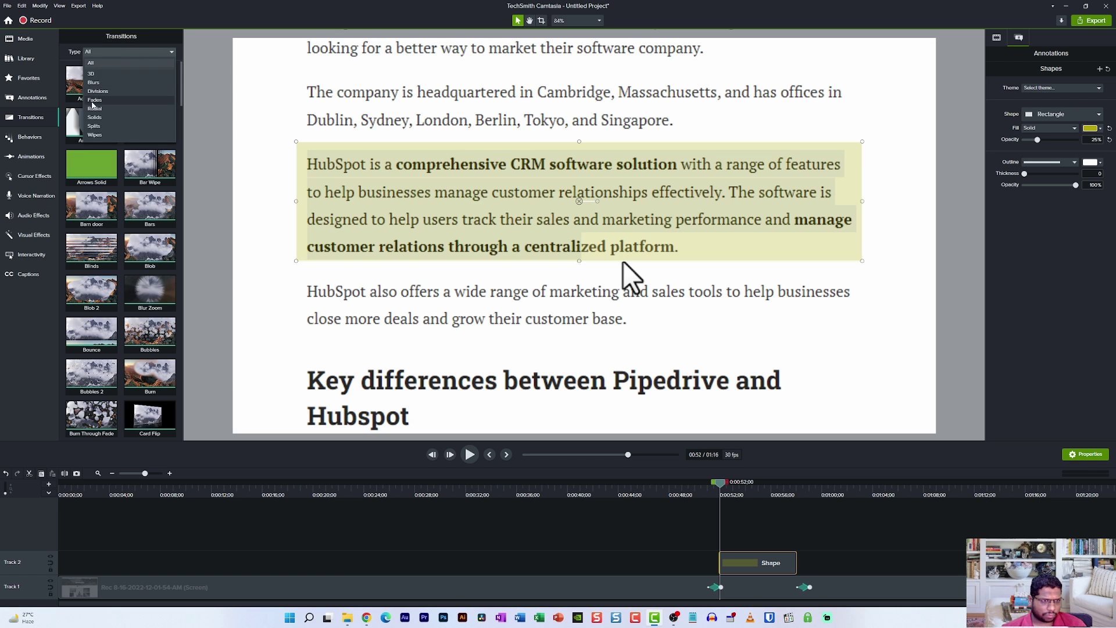
left_click(94, 100)
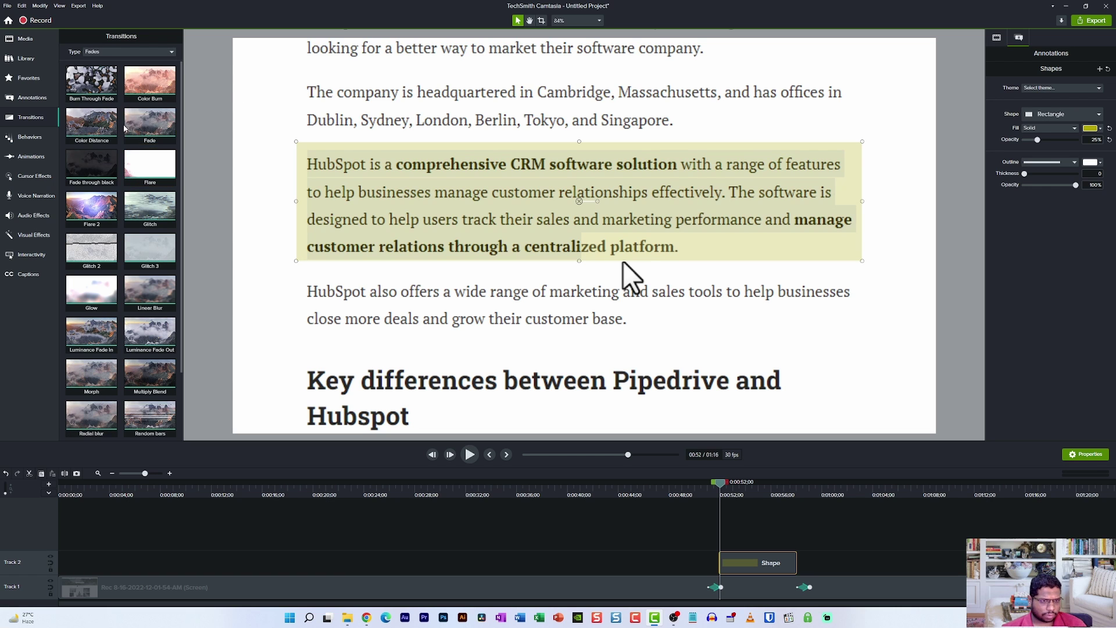
mouse_move(150, 119)
left_mouse_down()
mouse_move(738, 494)
mouse_move(782, 561)
left_mouse_up()
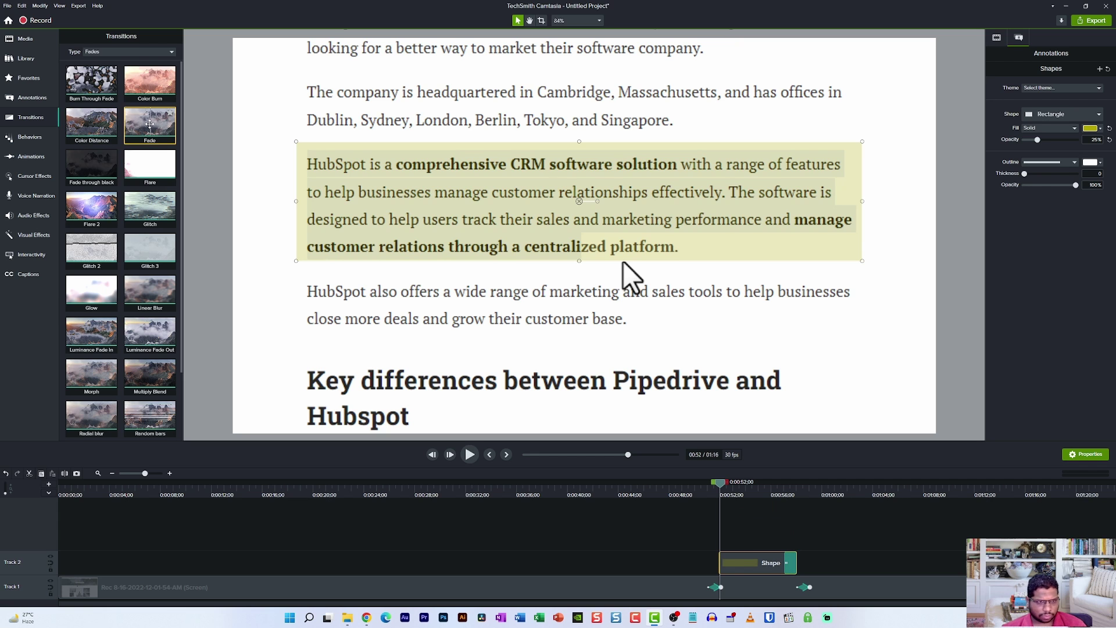
mouse_move(150, 122)
left_mouse_down()
mouse_move(634, 530)
mouse_move(791, 562)
mouse_move(730, 562)
left_mouse_up()
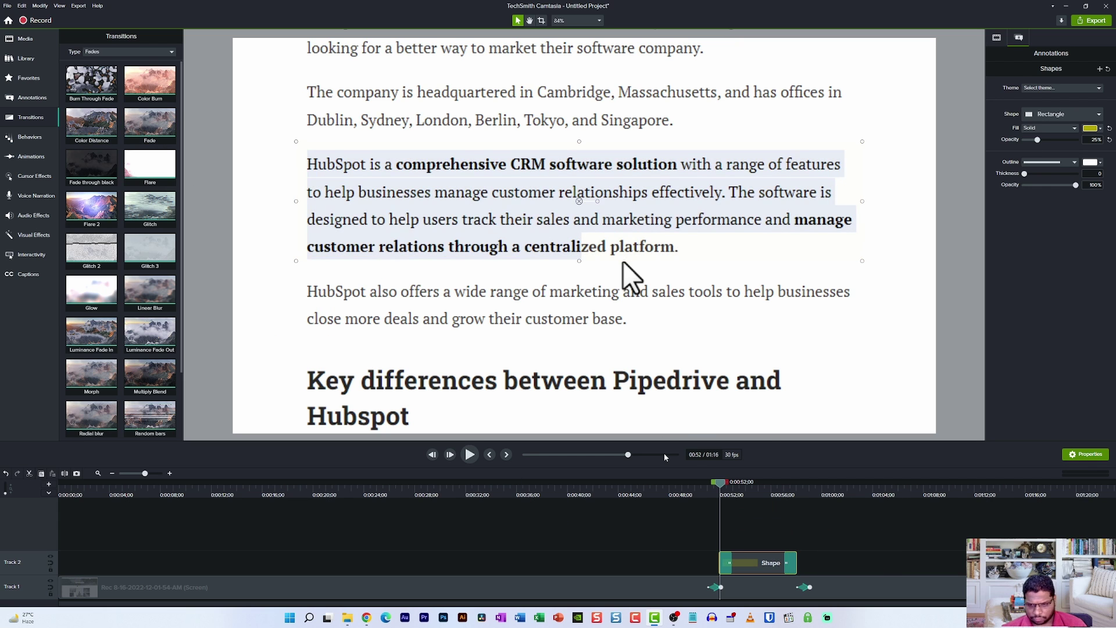
key("space")
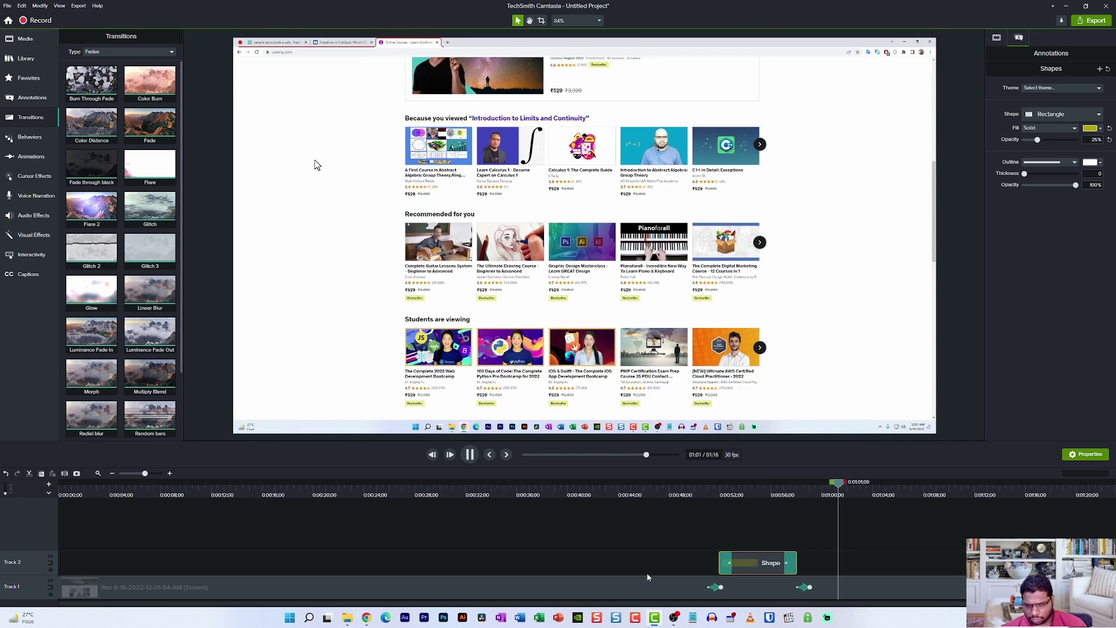
- Stop playback, show the zoom Animations presets, and undo the highlight shape on Track 2
left_click(843, 589)
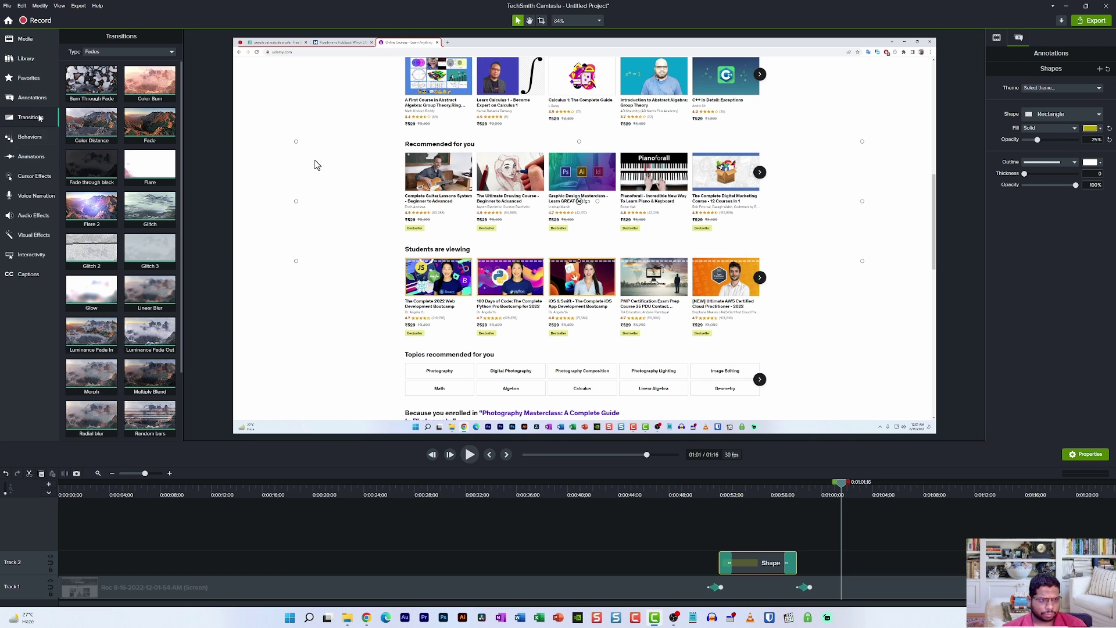
left_click(30, 97)
left_click(32, 156)
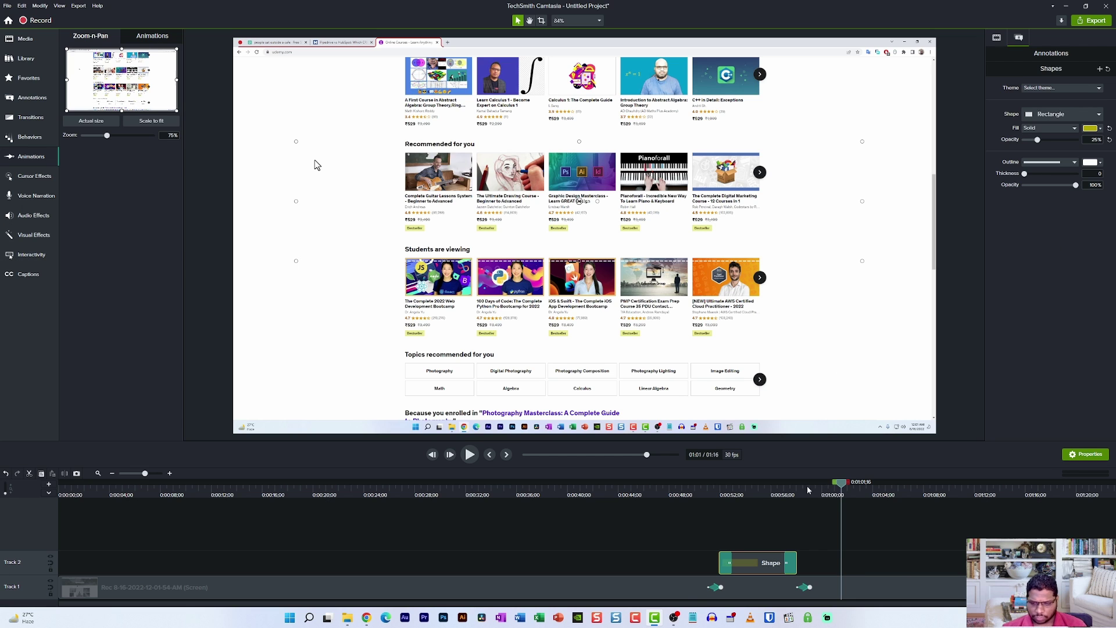
key("ctrl+z")
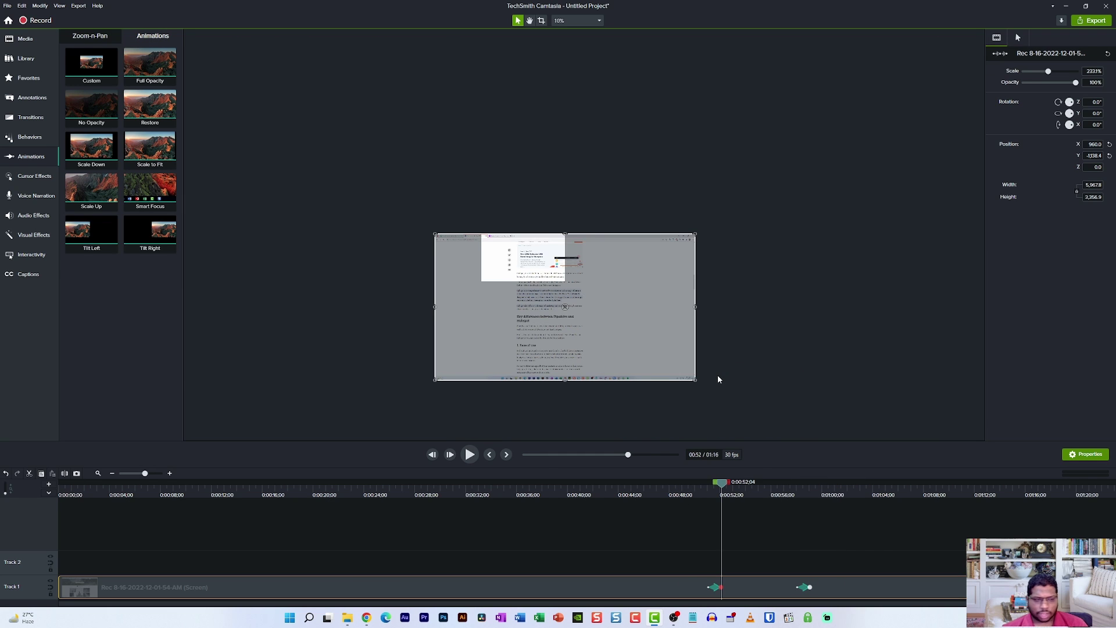